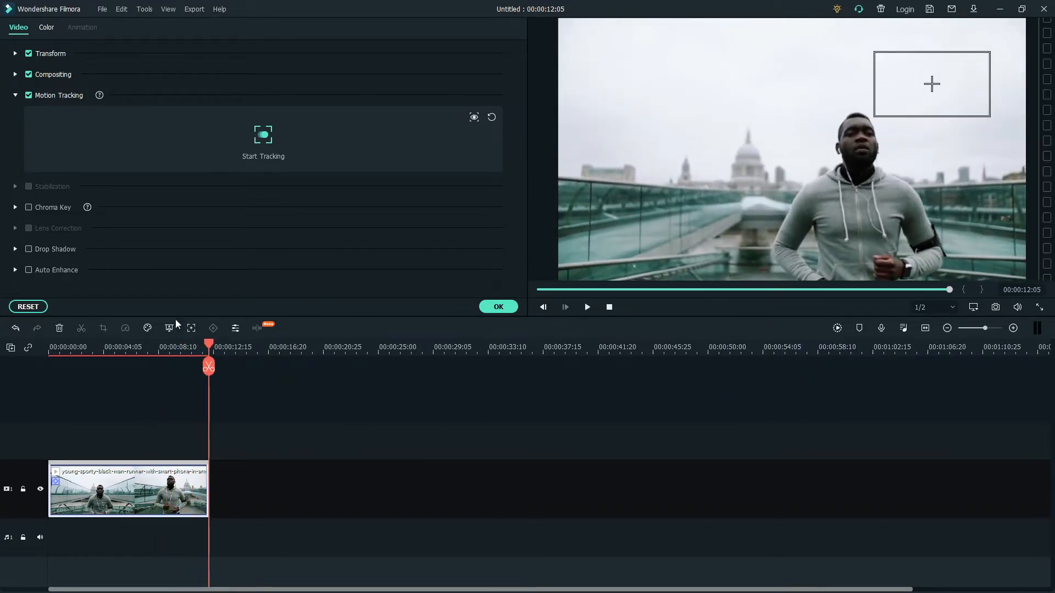
# Step: Fit the motion tracking box closely around the runner's head at the start of the clip and run the tracking
pyautogui.moveTo(208, 352); pyautogui.dragTo(50, 352)
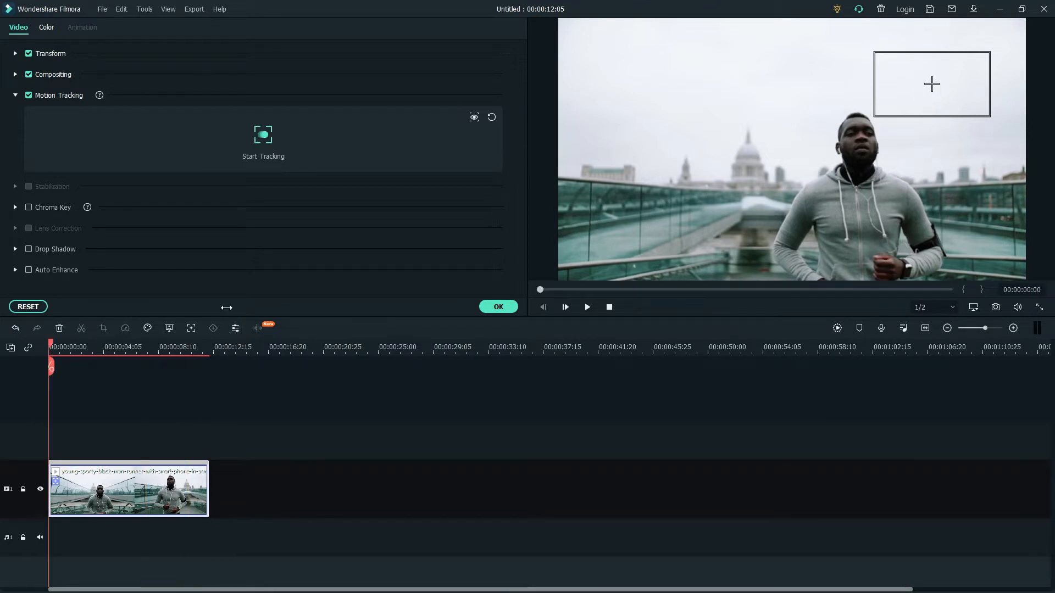
pyautogui.click(904, 106)
pyautogui.moveTo(904, 106); pyautogui.dragTo(812, 172)
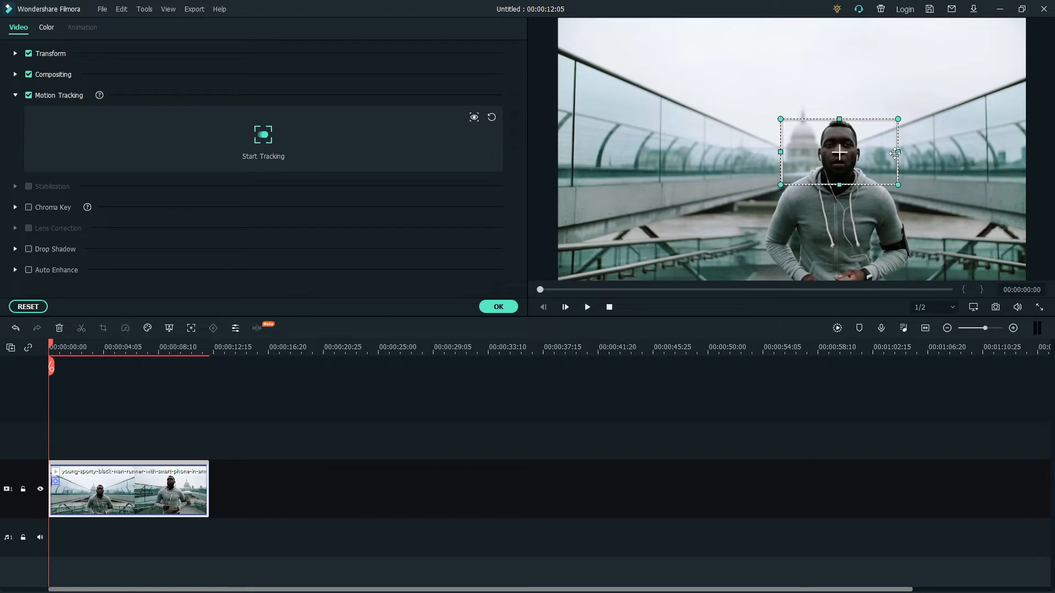
pyautogui.moveTo(899, 153); pyautogui.dragTo(829, 160)
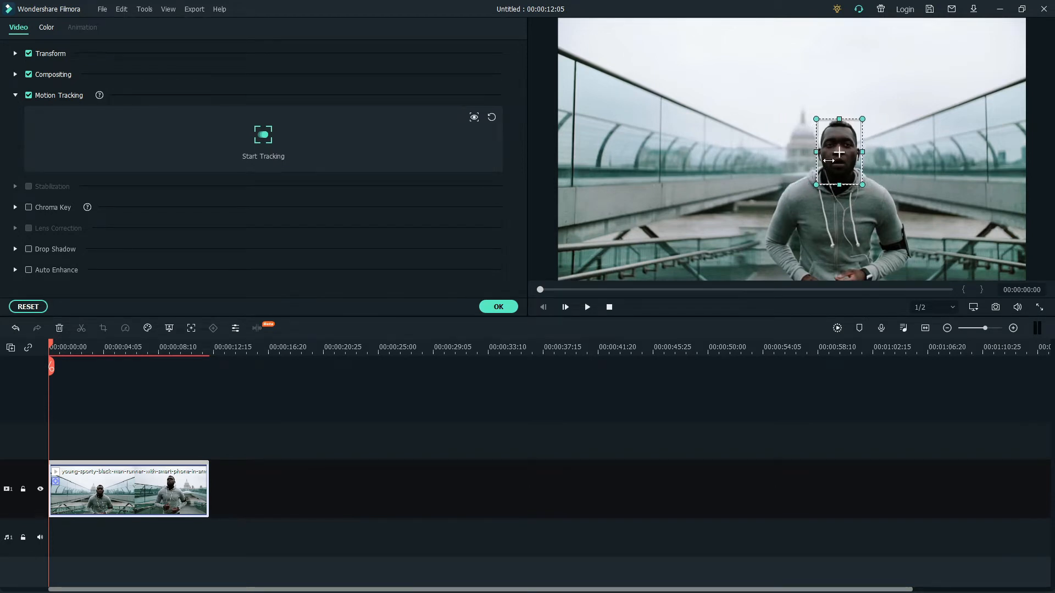
pyautogui.click(264, 137)
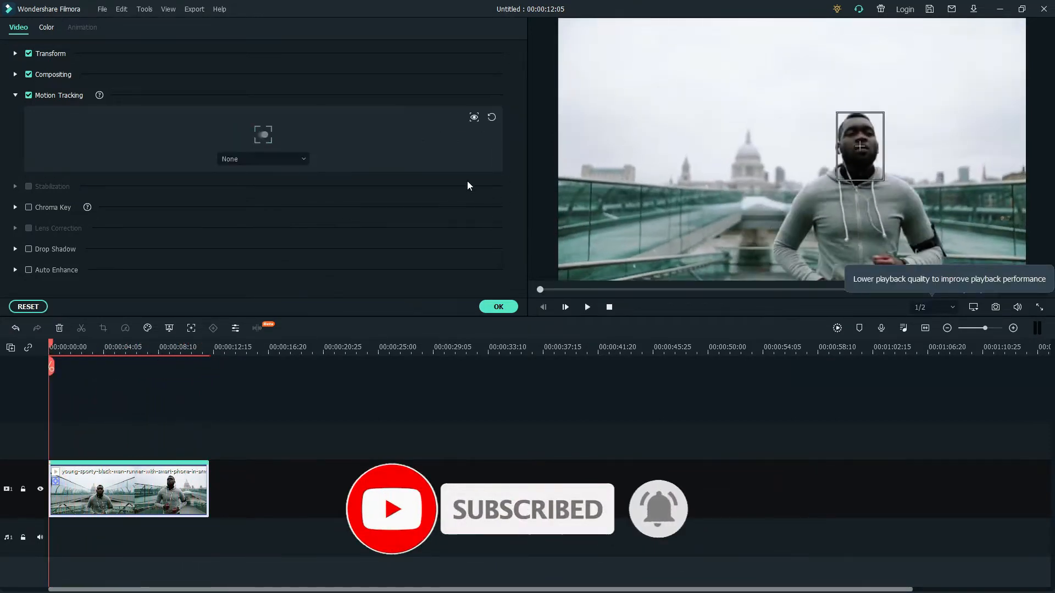
# Step: Choose 1/2 playback quality for the preview and confirm the clip's motion tracking settings
pyautogui.click(934, 307)
pyautogui.click(939, 339)
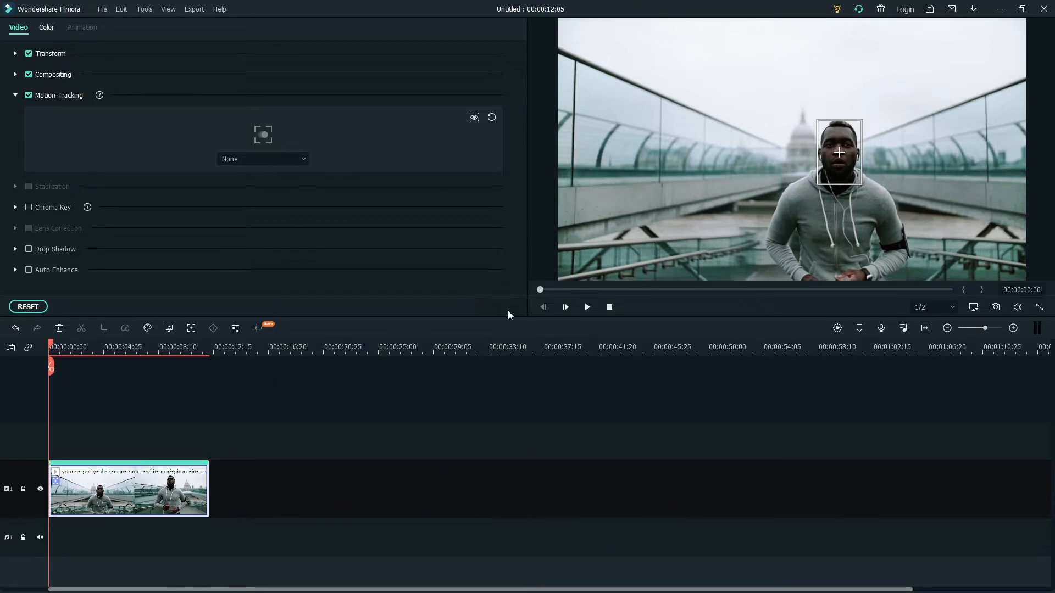
pyautogui.click(508, 311)
# Step: Add the Callout 2 title on the track above the runner clip, starting at 00:00:00:27
pyautogui.click(60, 347)
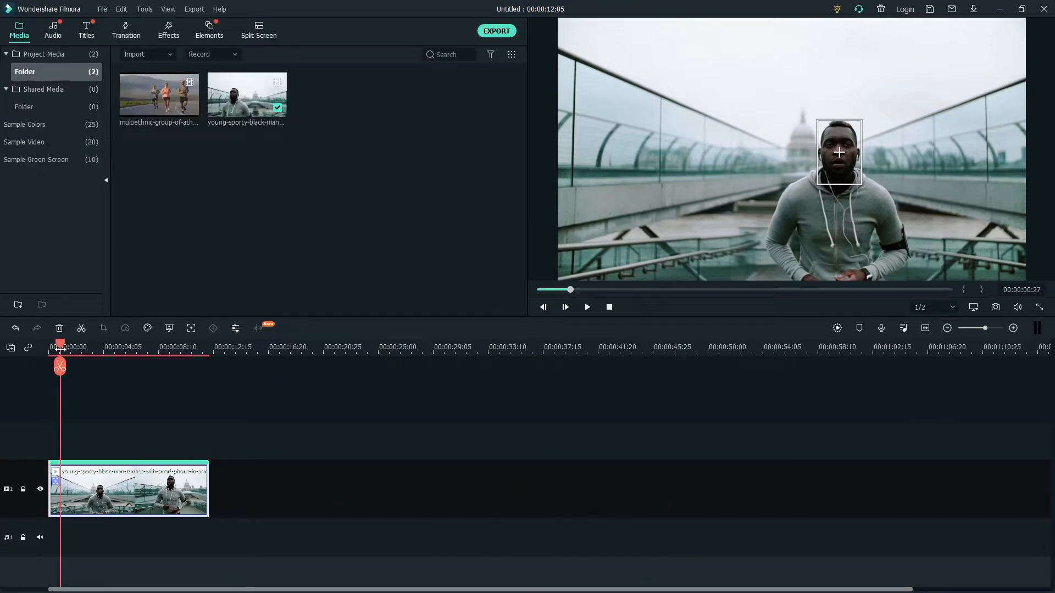
pyautogui.click(82, 30)
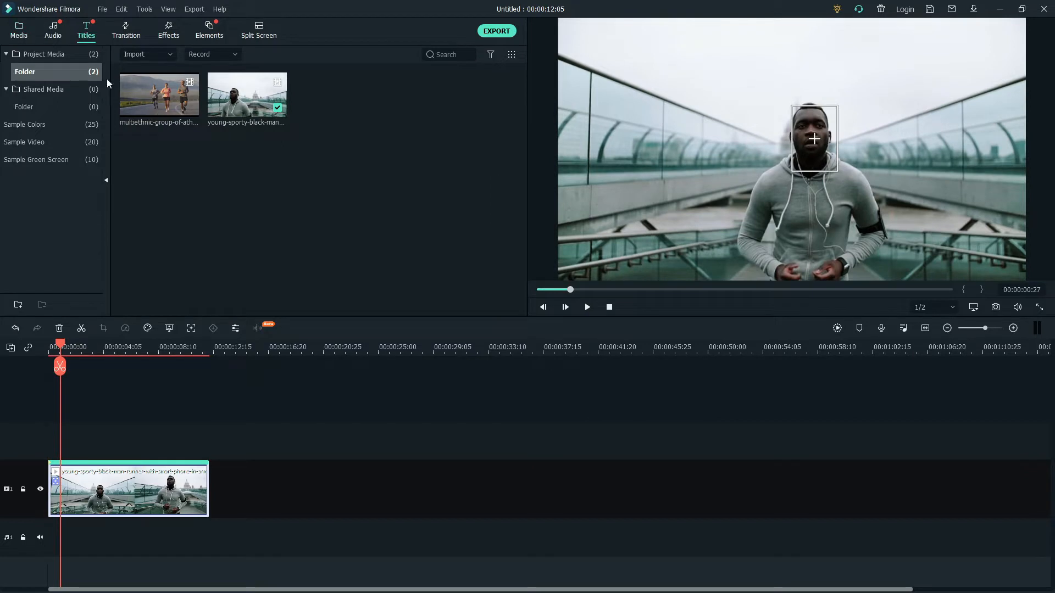
pyautogui.click(87, 44)
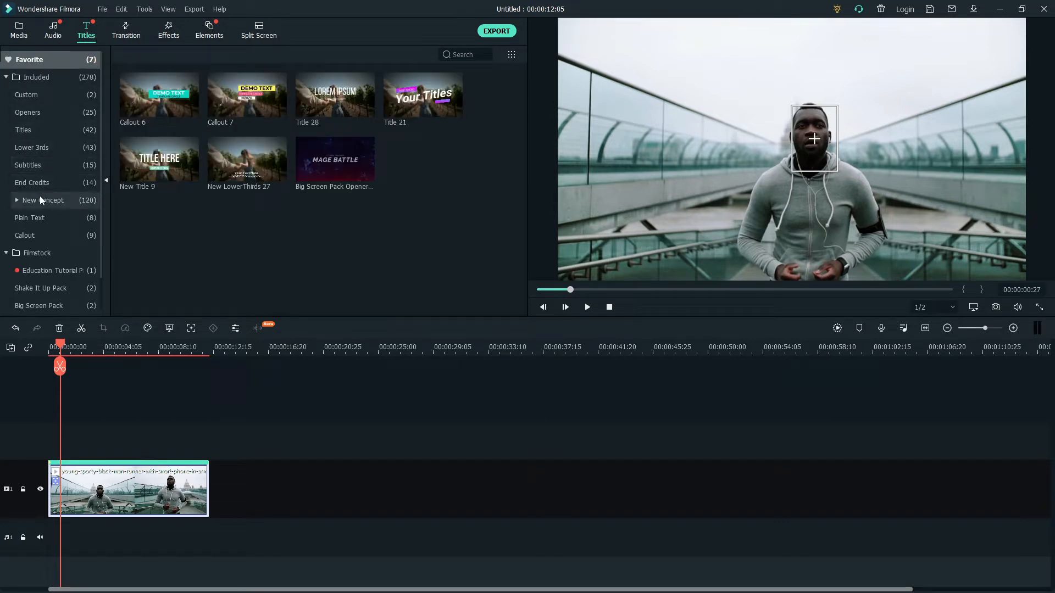
pyautogui.click(53, 235)
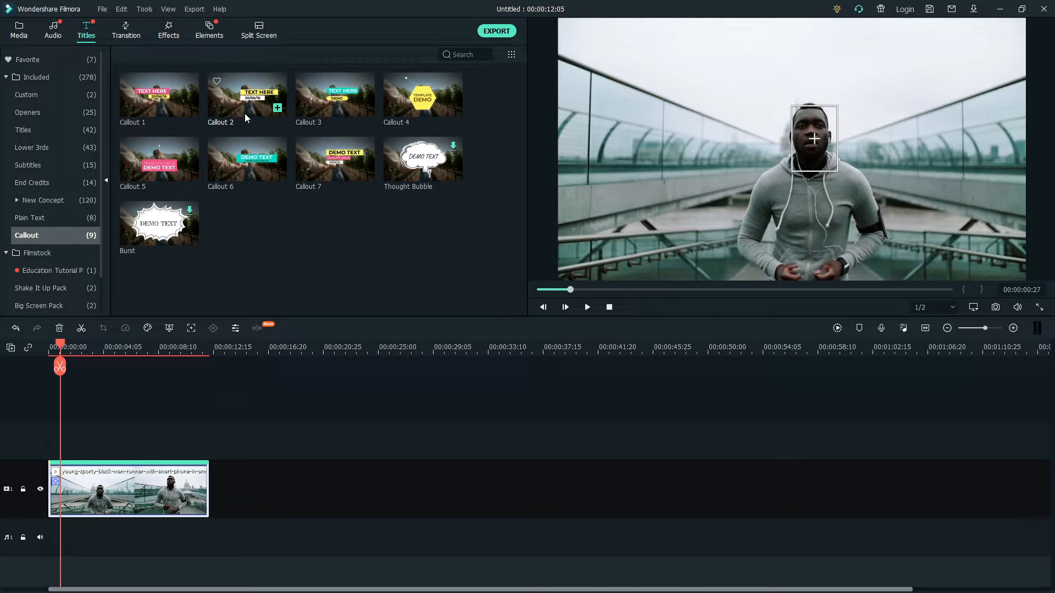
pyautogui.moveTo(245, 113); pyautogui.dragTo(67, 424)
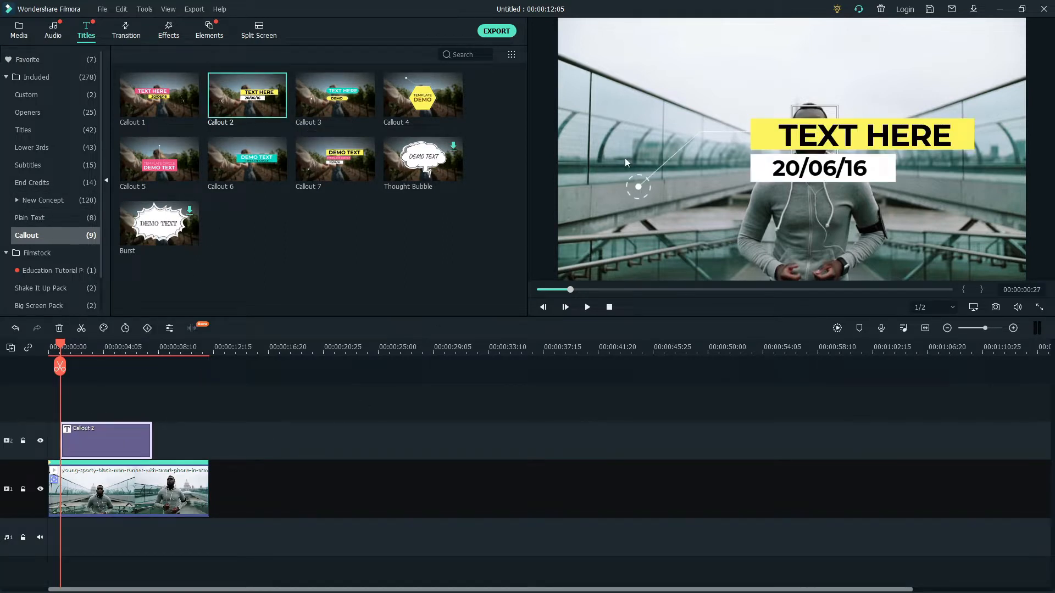
# Step: Scale the Callout 2 title to 49% and position it beside the runner's head at X 210, Y 91
pyautogui.click(653, 170)
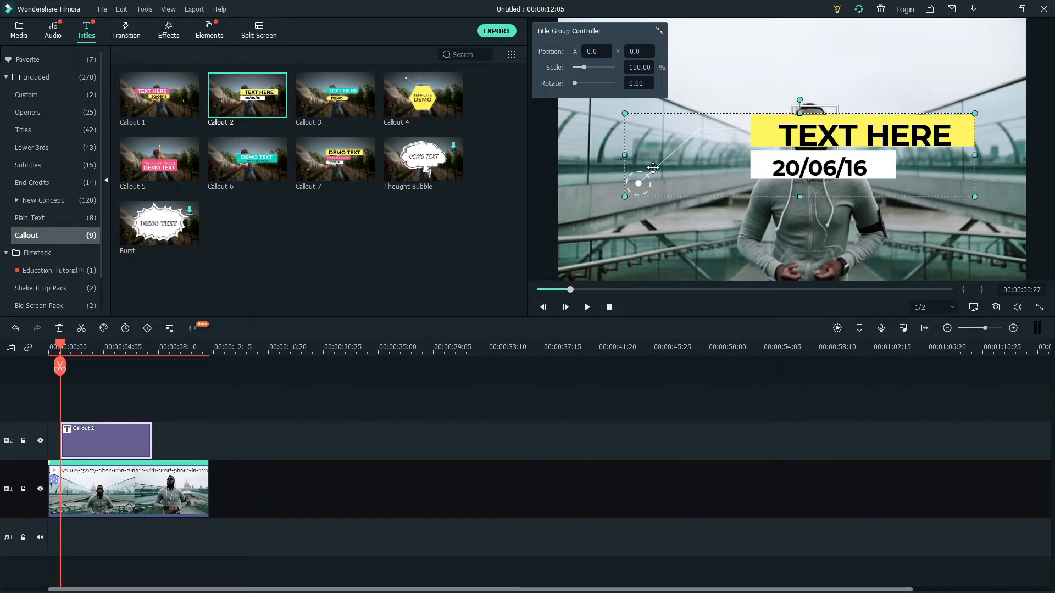
pyautogui.hotkey('ctrl', 'z')
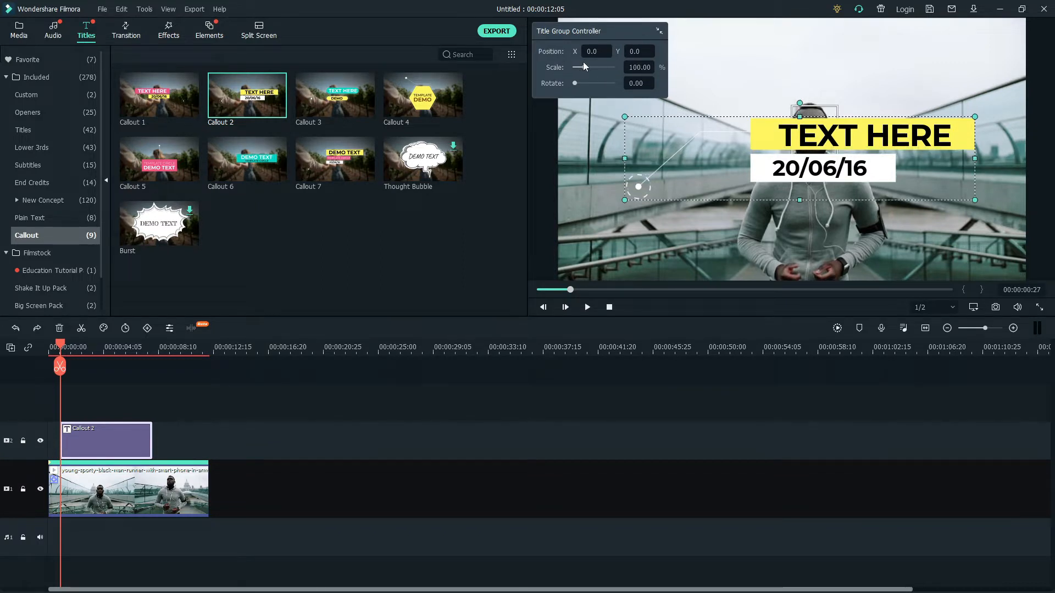
pyautogui.moveTo(583, 67); pyautogui.dragTo(583, 67)
pyautogui.moveTo(653, 67)
pyautogui.mouseDown()
pyautogui.moveTo(602, 51)
pyautogui.moveTo(644, 51)
pyautogui.mouseUp()
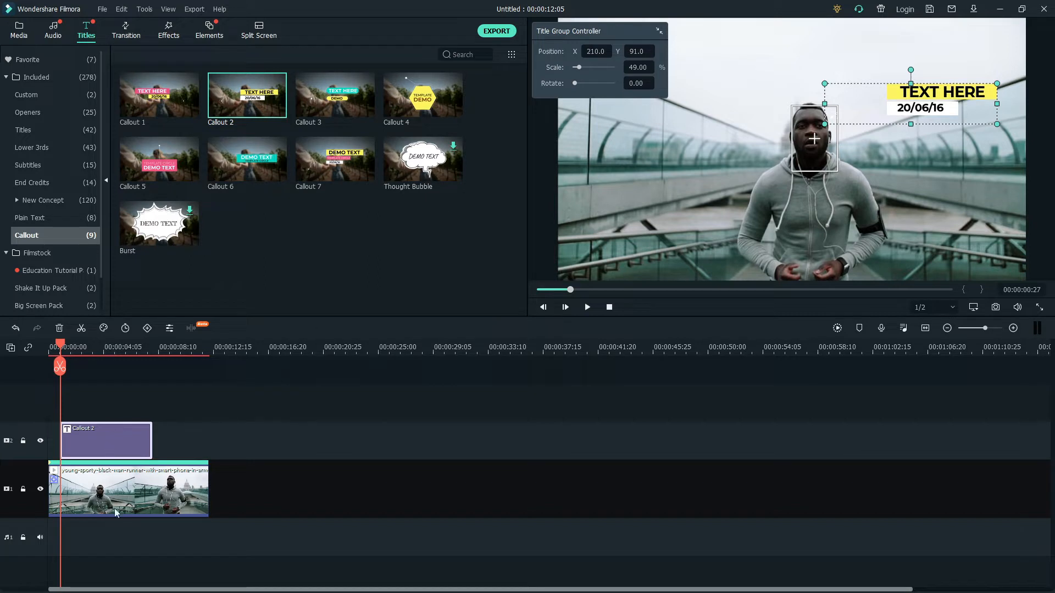
# Step: Attach Callout 2 to the runner clip's motion tracking
pyautogui.doubleClick(126, 487)
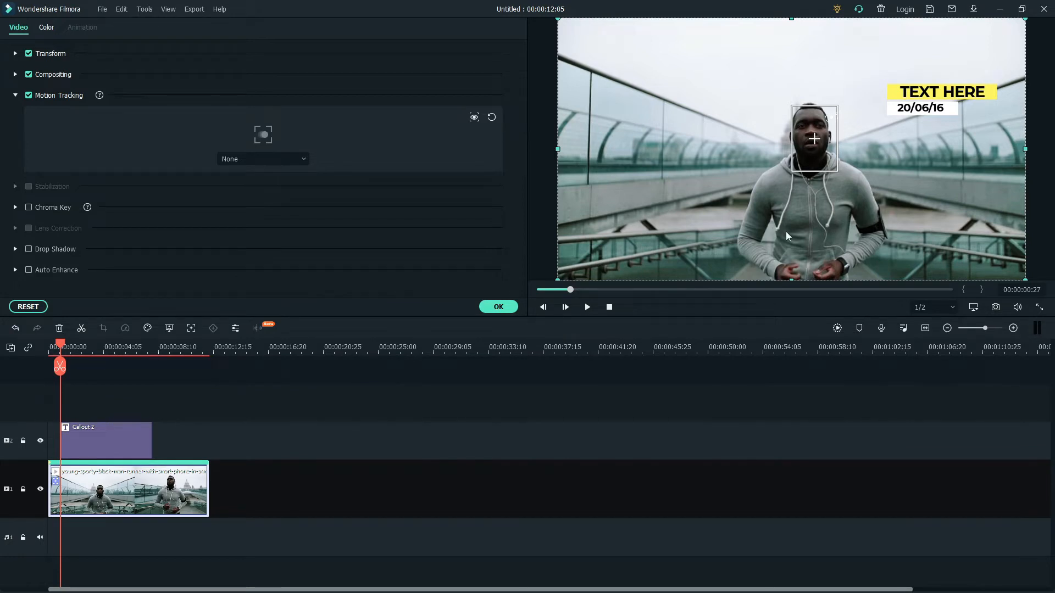
pyautogui.click(294, 161)
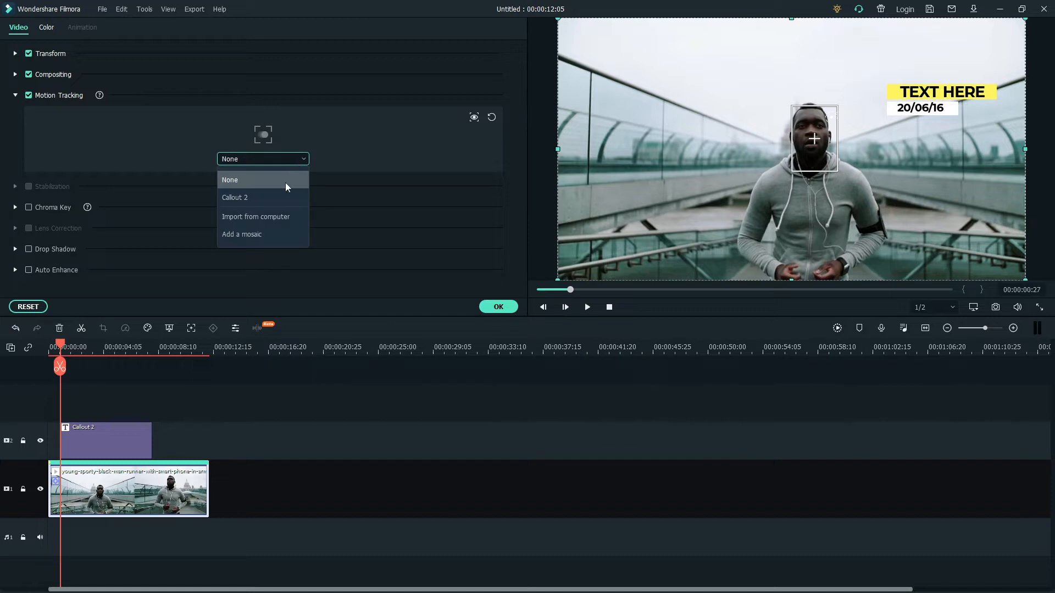
pyautogui.click(286, 197)
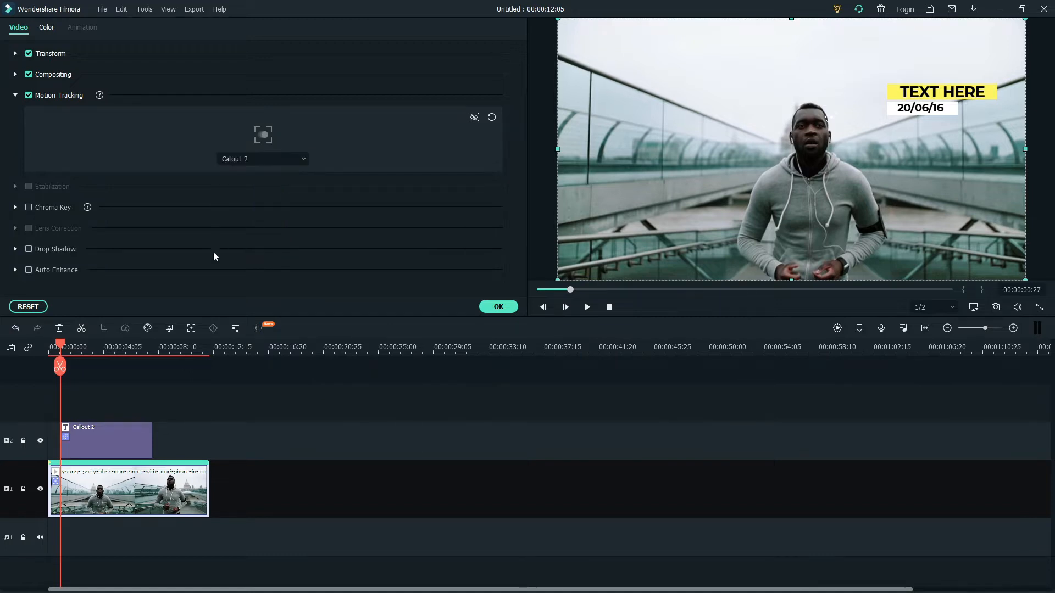
# Step: Confirm the tracking settings and play the sequence from the start to check the callout's movement
pyautogui.moveTo(67, 346); pyautogui.dragTo(31, 341)
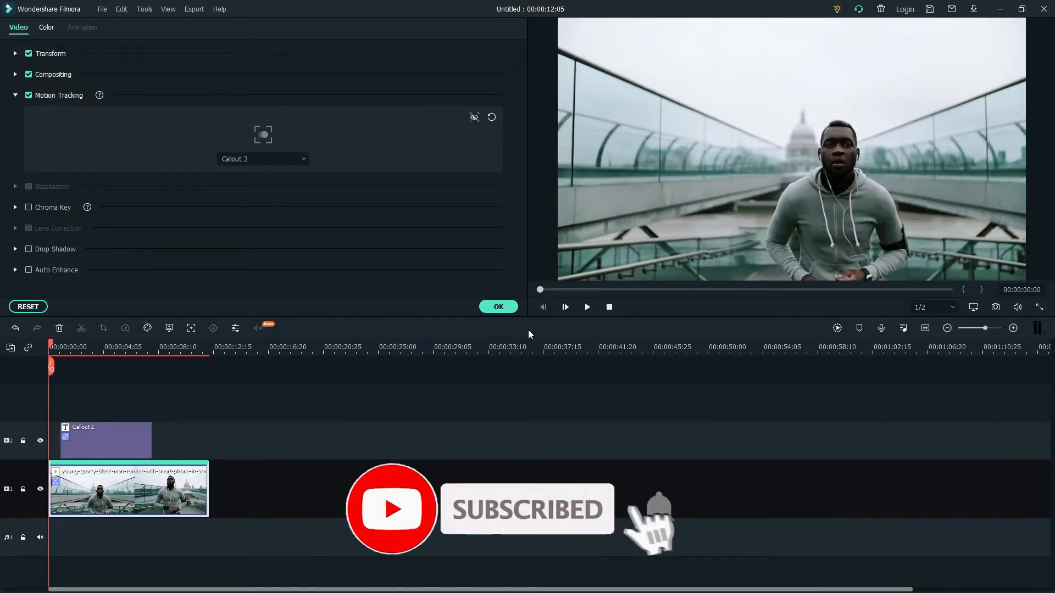
pyautogui.click(498, 306)
pyautogui.click(591, 307)
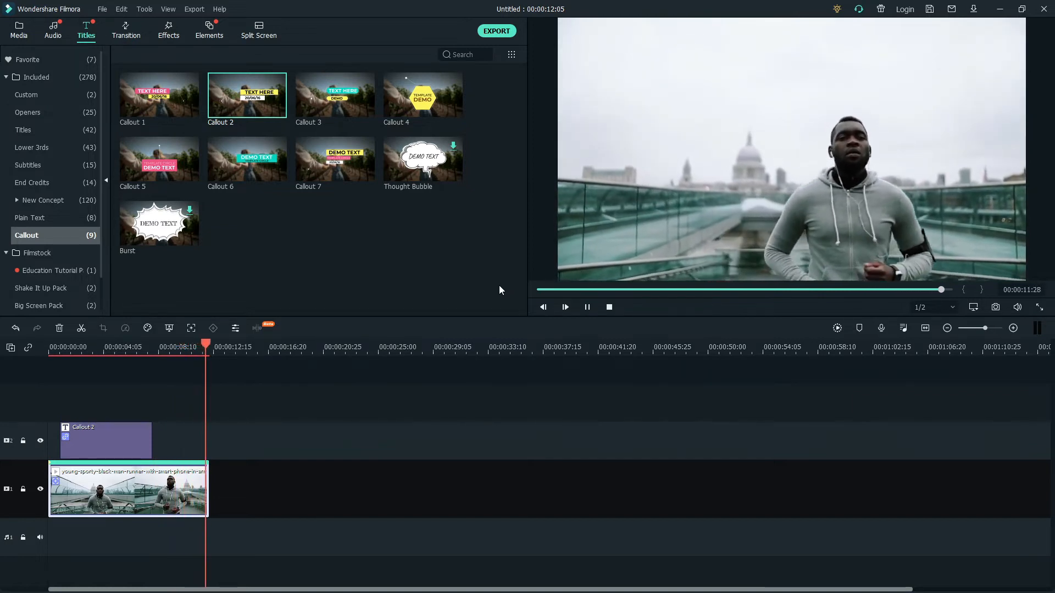
# Step: Delete the runner clip and its callout from the timeline
pyautogui.click(317, 465)
pyautogui.moveTo(327, 423); pyautogui.dragTo(2, 527)
pyautogui.press('Delete')
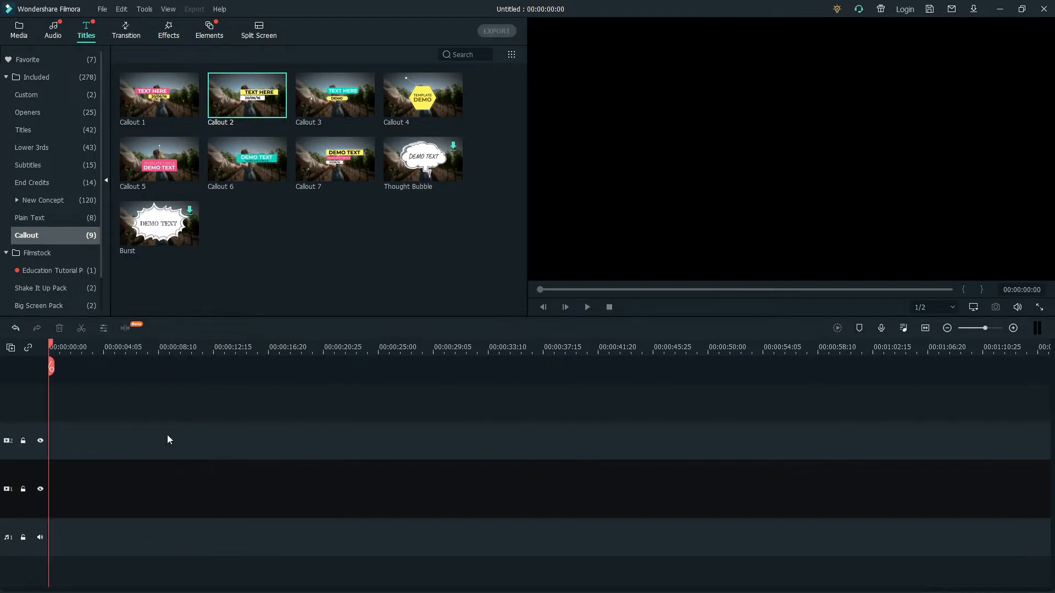
# Step: Place the multiethnic group running clip at the start of video track 1, keeping the 1920 x 1080 30fps project settings
pyautogui.click(20, 37)
pyautogui.moveTo(156, 97); pyautogui.dragTo(63, 501)
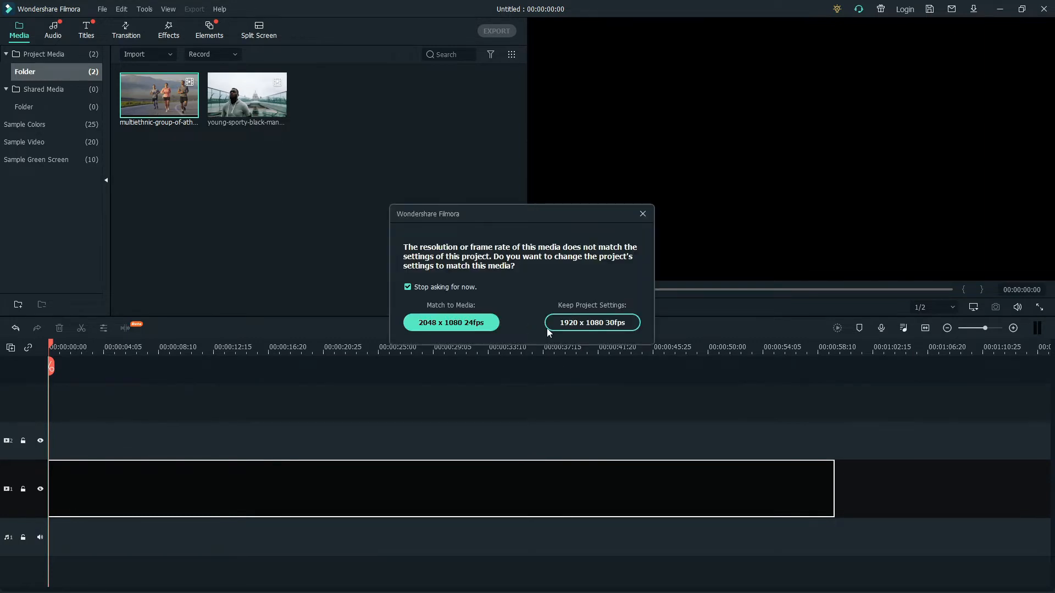
pyautogui.click(580, 323)
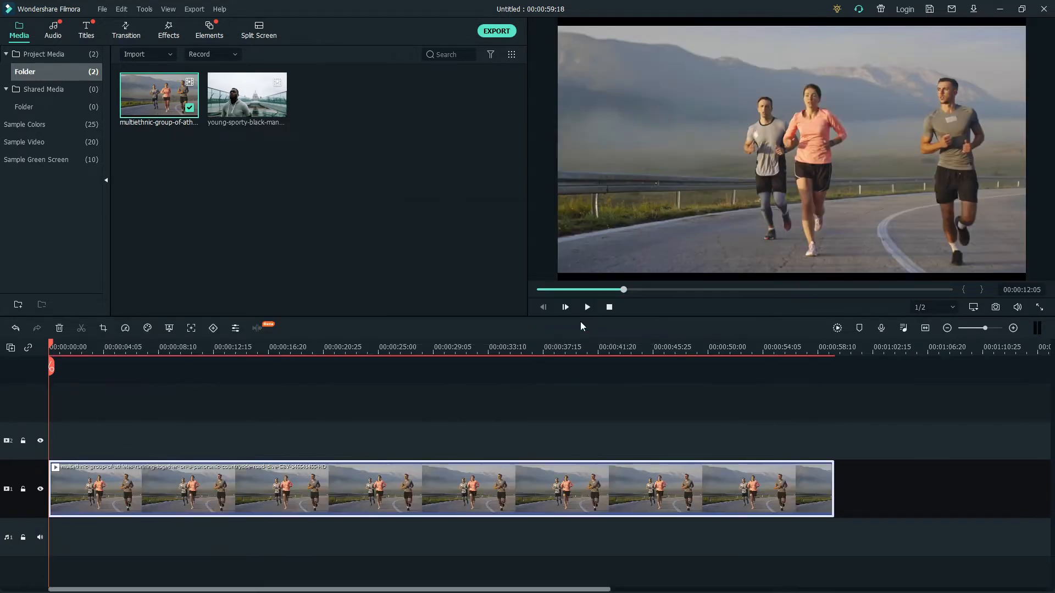
# Step: Split the group running clip at 00:00:15:00 and delete the portion after the cut
pyautogui.click(245, 351)
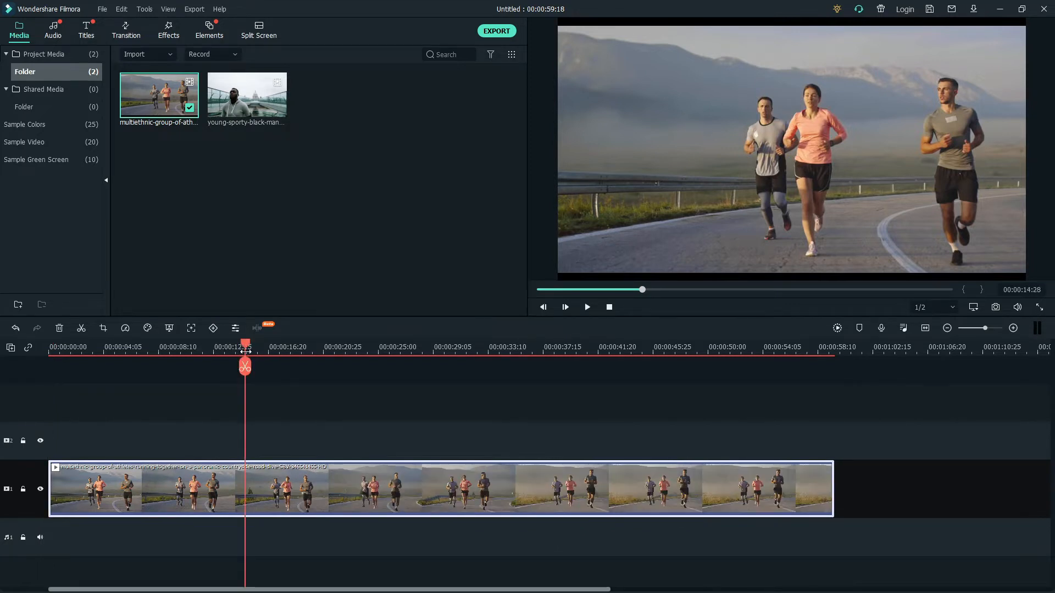
pyautogui.moveTo(249, 352); pyautogui.dragTo(247, 352)
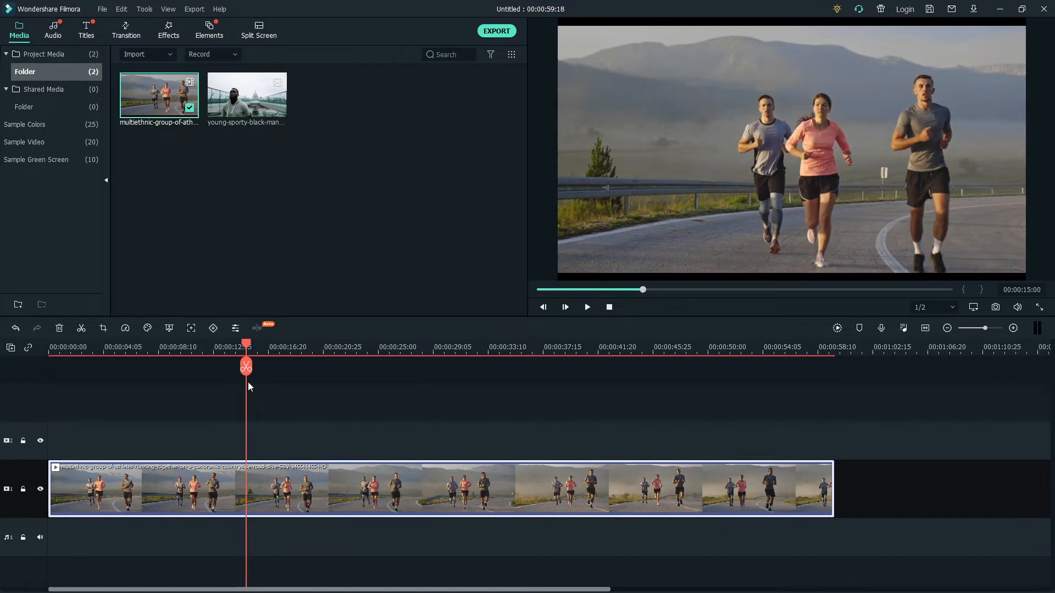
pyautogui.click(246, 367)
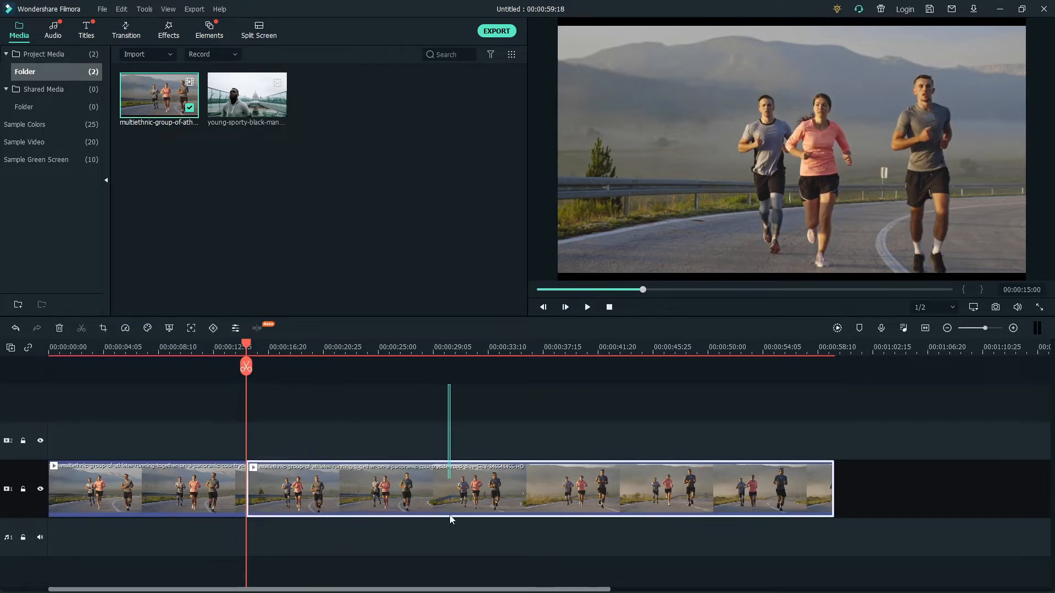
pyautogui.press('Delete')
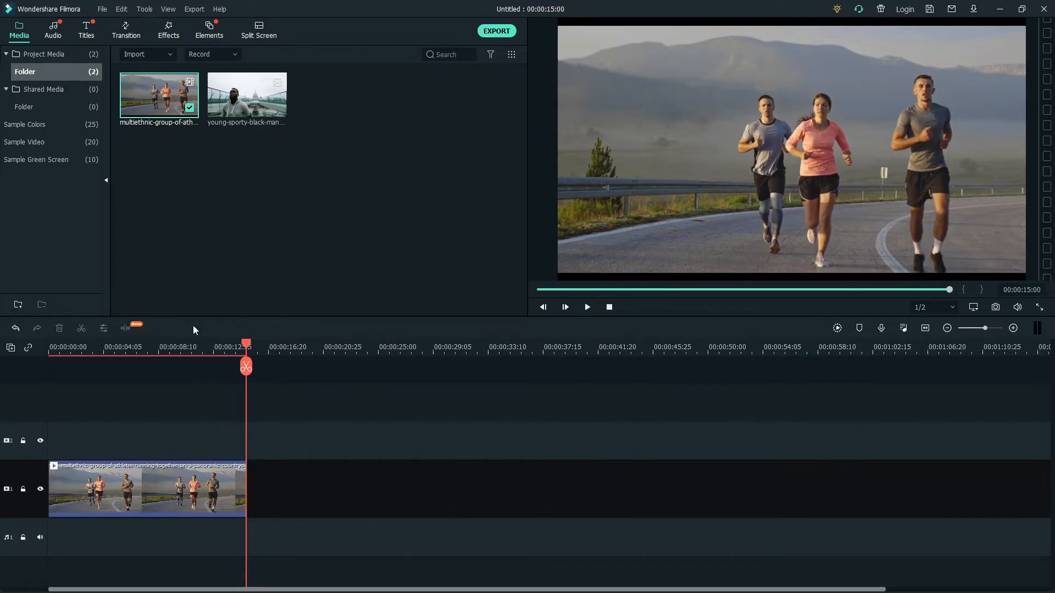
# Step: Preview the opening of the trimmed group clip and return the playhead to the start
pyautogui.moveTo(246, 346); pyautogui.dragTo(51, 347)
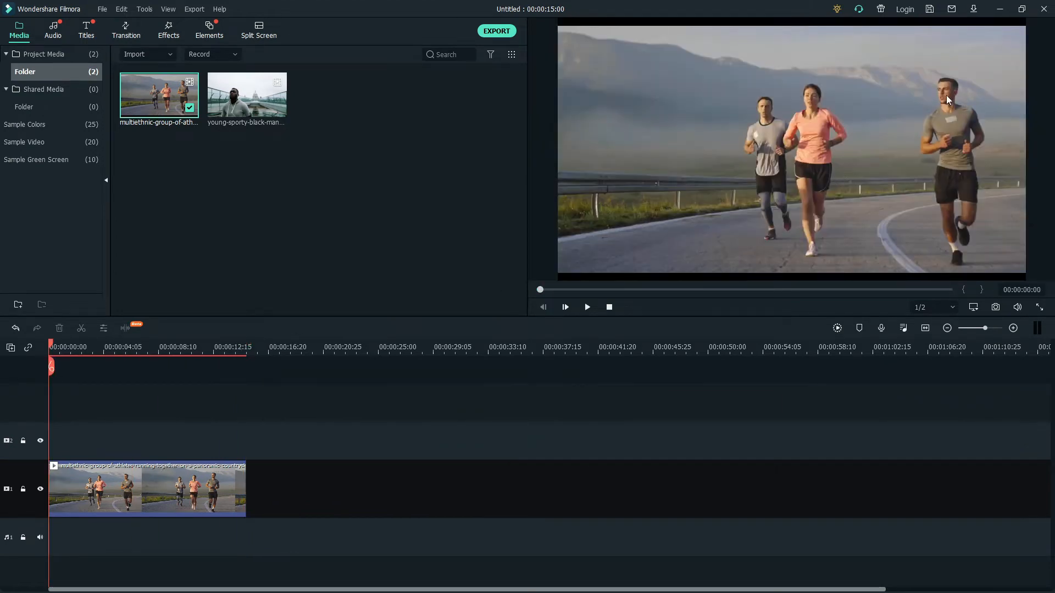
pyautogui.click(588, 314)
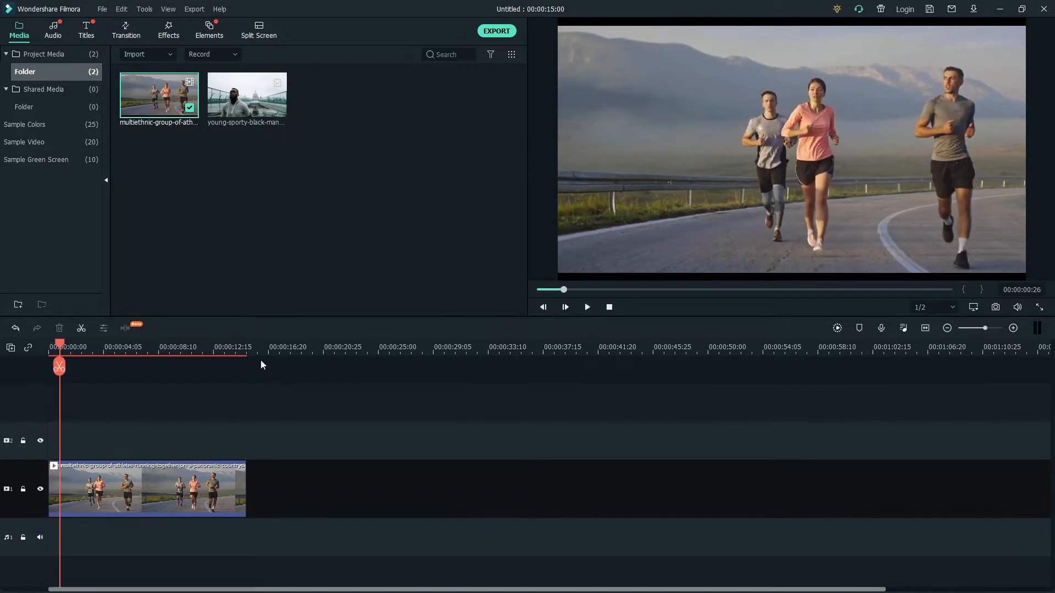
pyautogui.moveTo(62, 349); pyautogui.dragTo(51, 349)
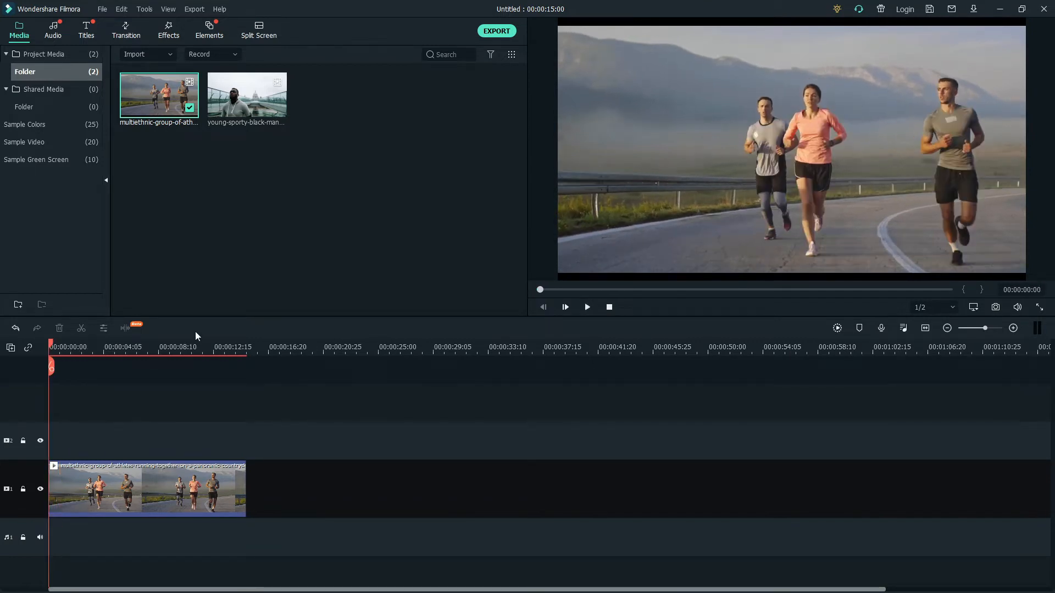
# Step: Motion-track the head of the runner in the grey-green T-shirt with a tightly fitted tracking box and confirm the settings
pyautogui.click(141, 472)
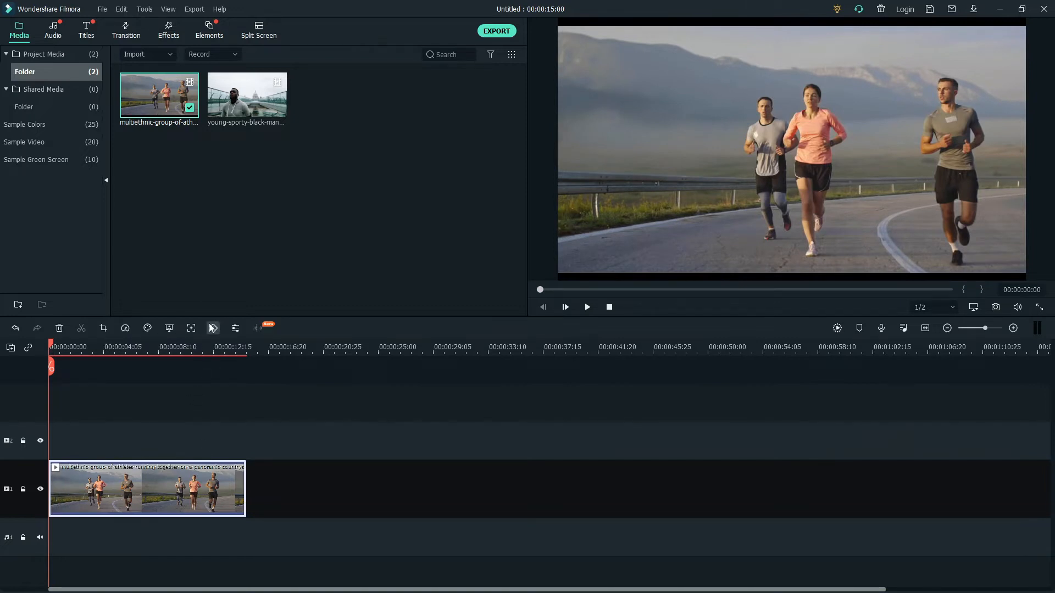
pyautogui.click(192, 328)
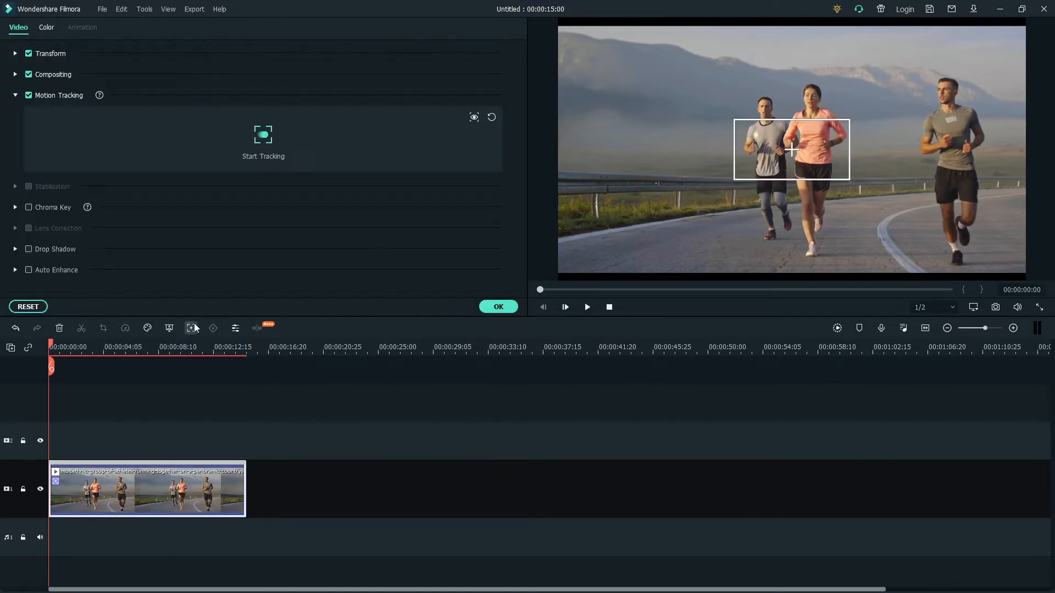
pyautogui.moveTo(802, 149); pyautogui.dragTo(933, 96)
pyautogui.moveTo(947, 60); pyautogui.dragTo(947, 73)
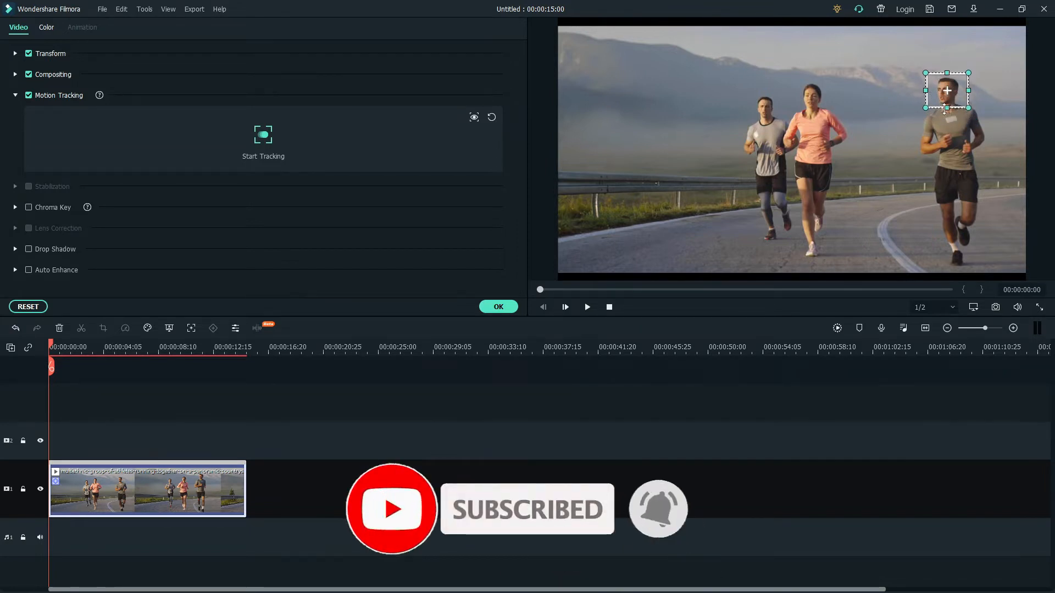
pyautogui.moveTo(944, 109); pyautogui.dragTo(964, 90)
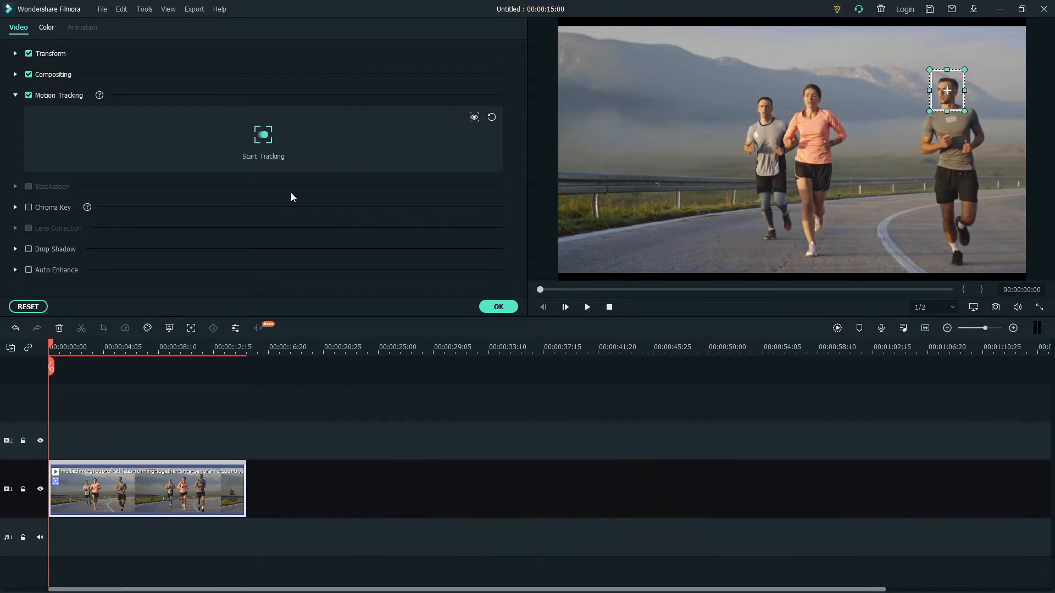
pyautogui.click(262, 138)
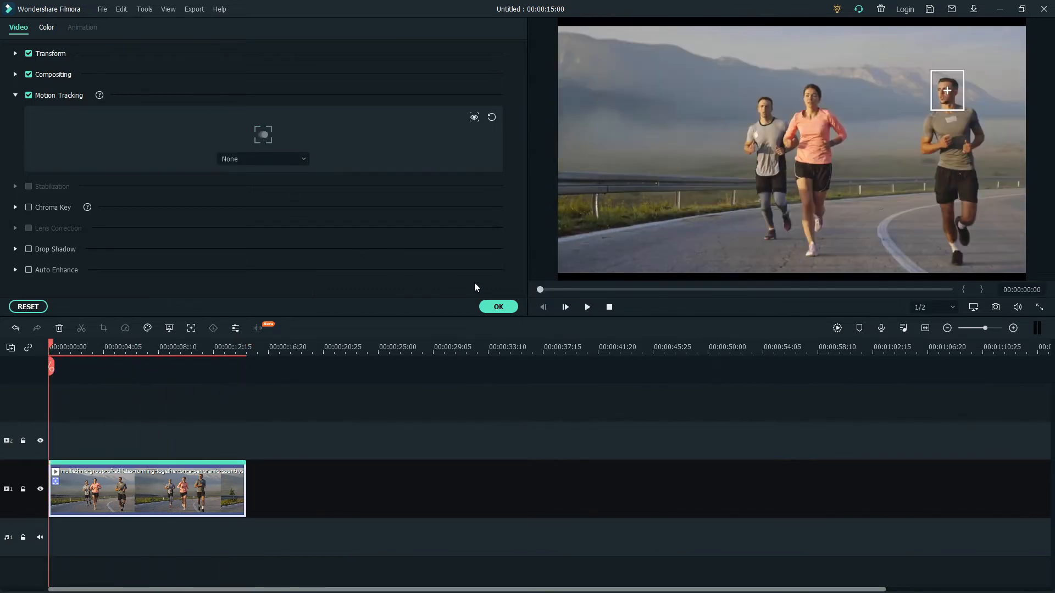
pyautogui.click(497, 306)
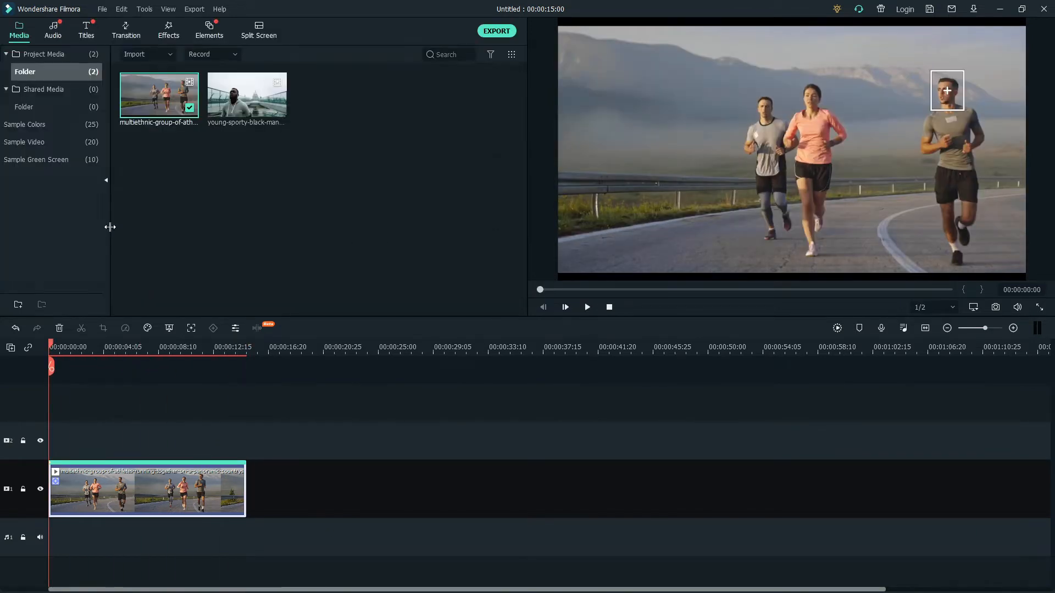
# Step: Add the Callout 1 title to video track 2, starting about one second into the group running clip
pyautogui.click(94, 33)
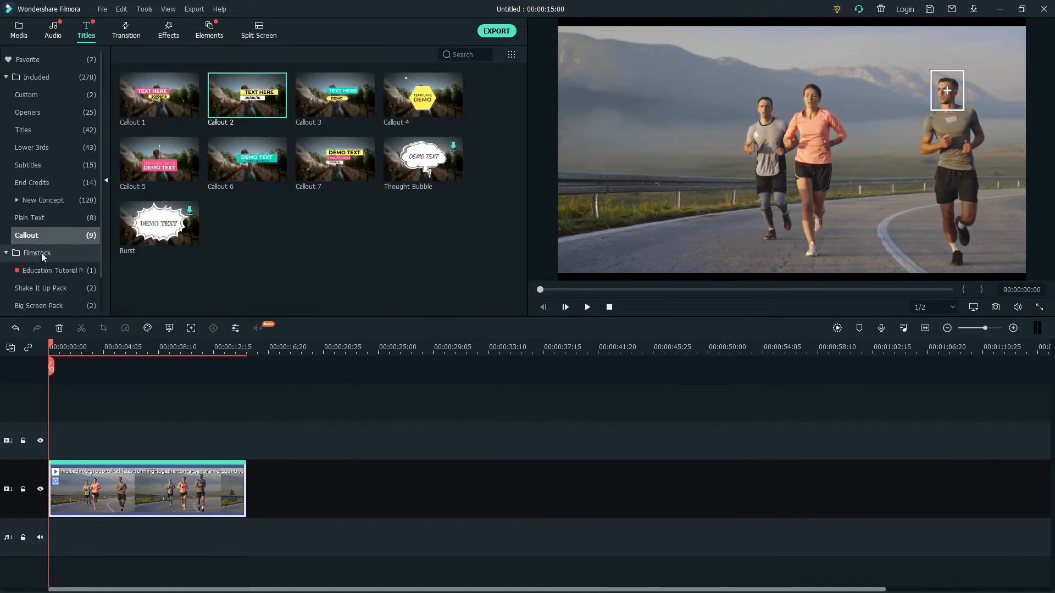
pyautogui.moveTo(173, 95); pyautogui.dragTo(63, 440)
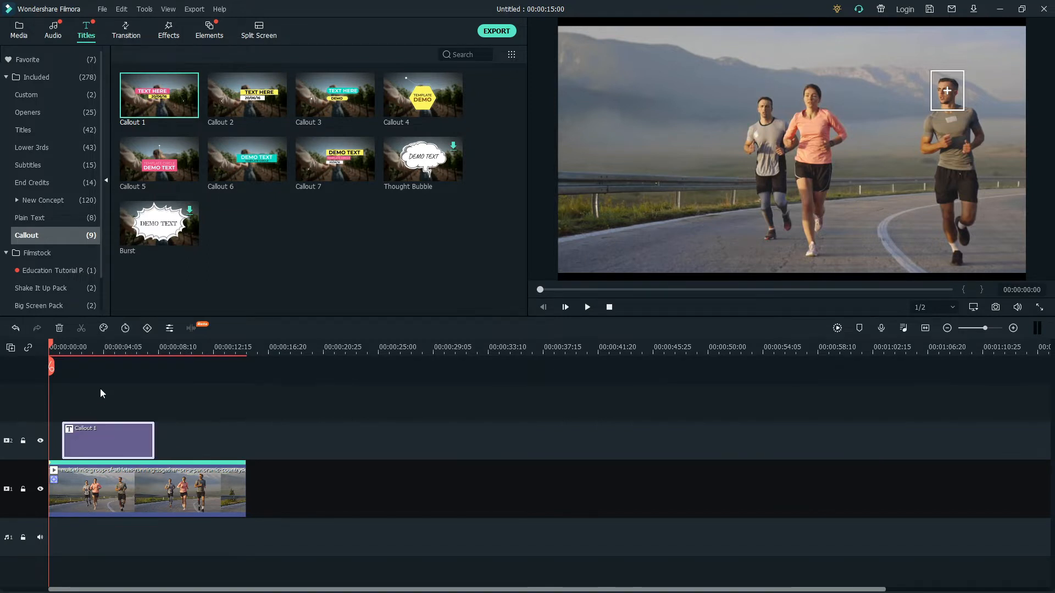
pyautogui.click(65, 353)
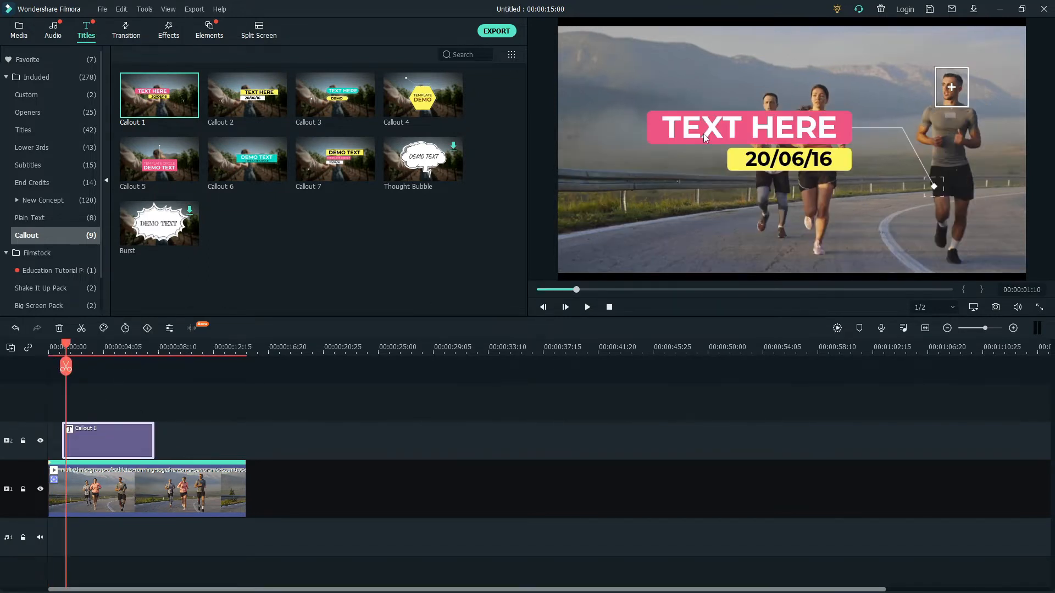
# Step: Scale the callout to 49% and position it at X 127, Y 160 so its pointer sits beside the grey-green T-shirt runner's head
pyautogui.click(645, 139)
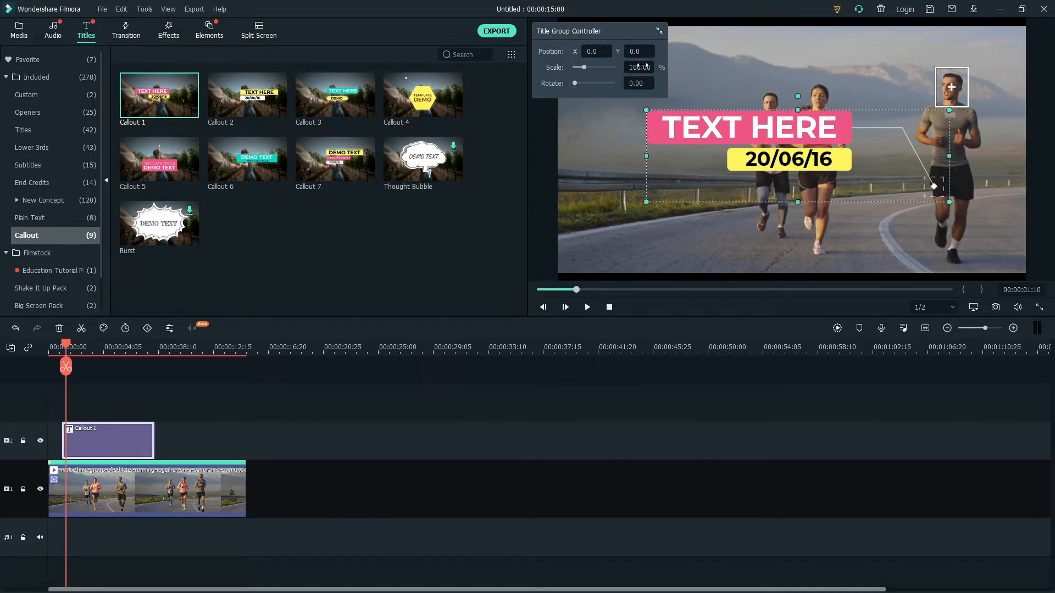
pyautogui.moveTo(934, 186); pyautogui.dragTo(861, 166)
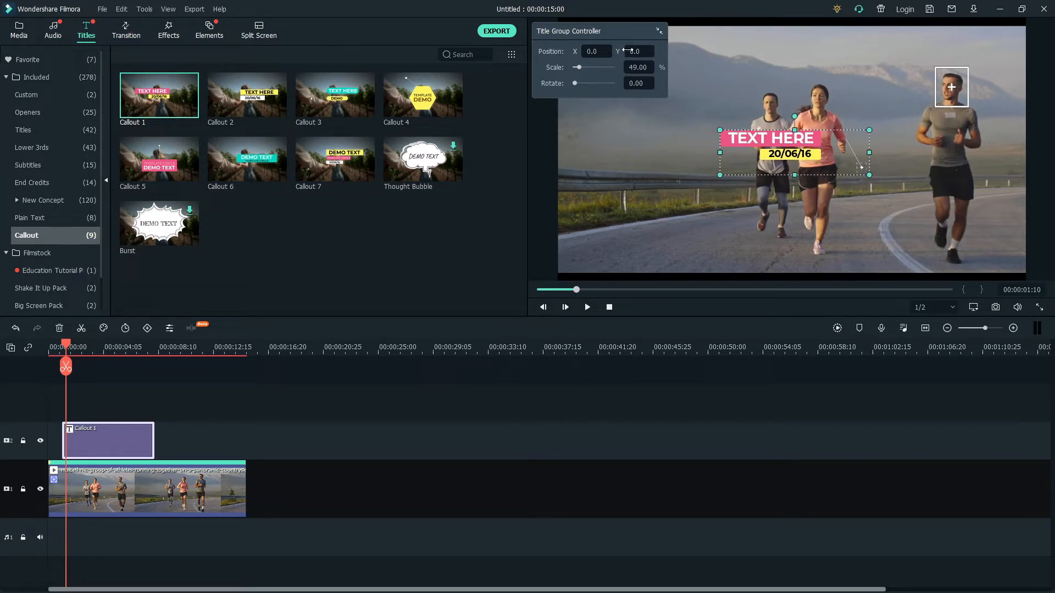
pyautogui.moveTo(628, 51); pyautogui.dragTo(716, 51)
pyautogui.moveTo(592, 51); pyautogui.dragTo(658, 51)
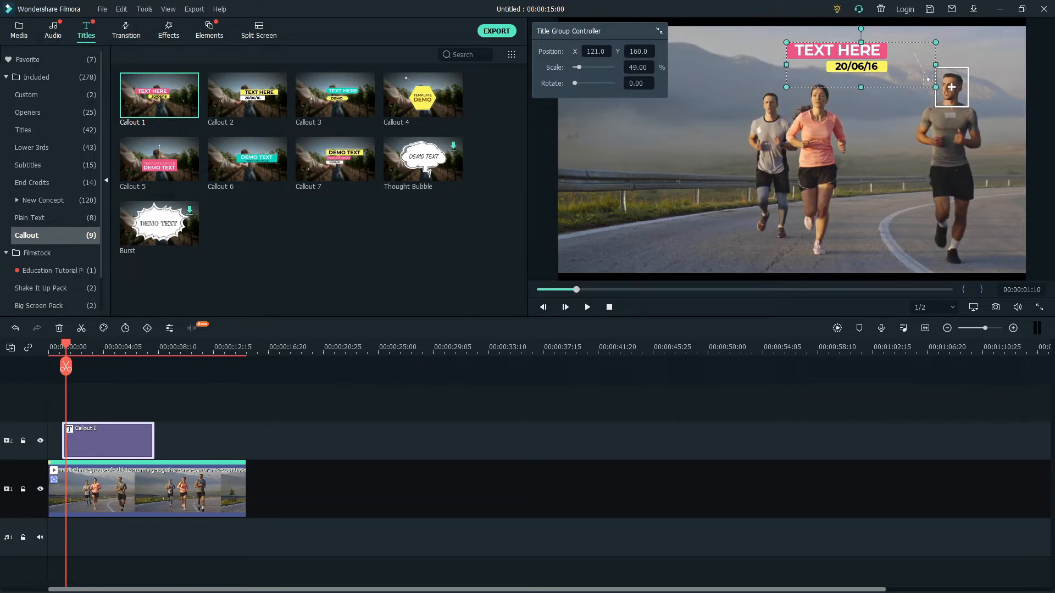
pyautogui.moveTo(595, 51); pyautogui.dragTo(598, 51)
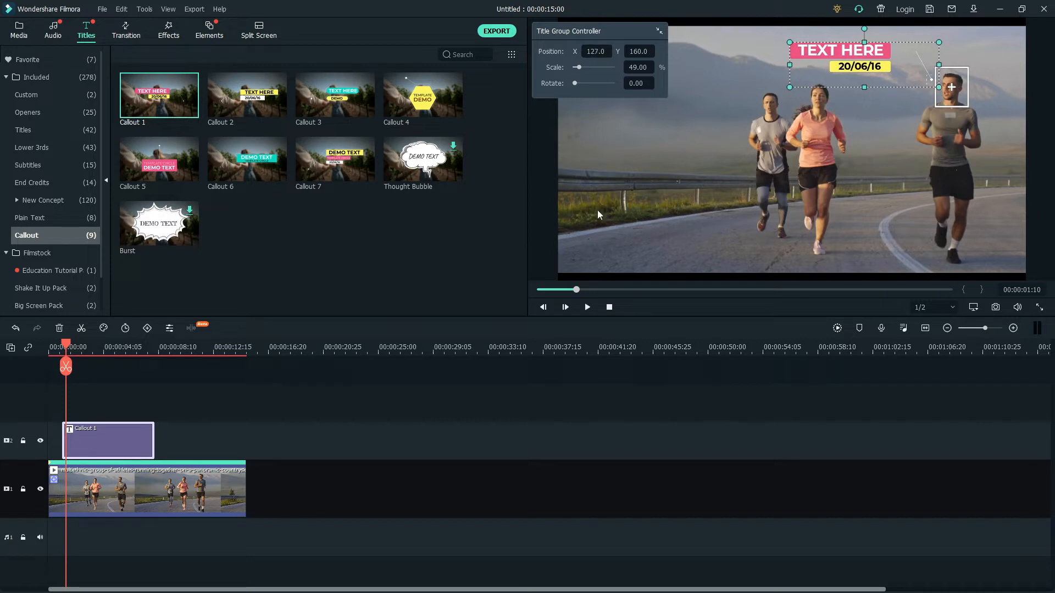
# Step: Link Callout 1 to the motion tracking of the clip on video track 1 and confirm the settings
pyautogui.doubleClick(198, 486)
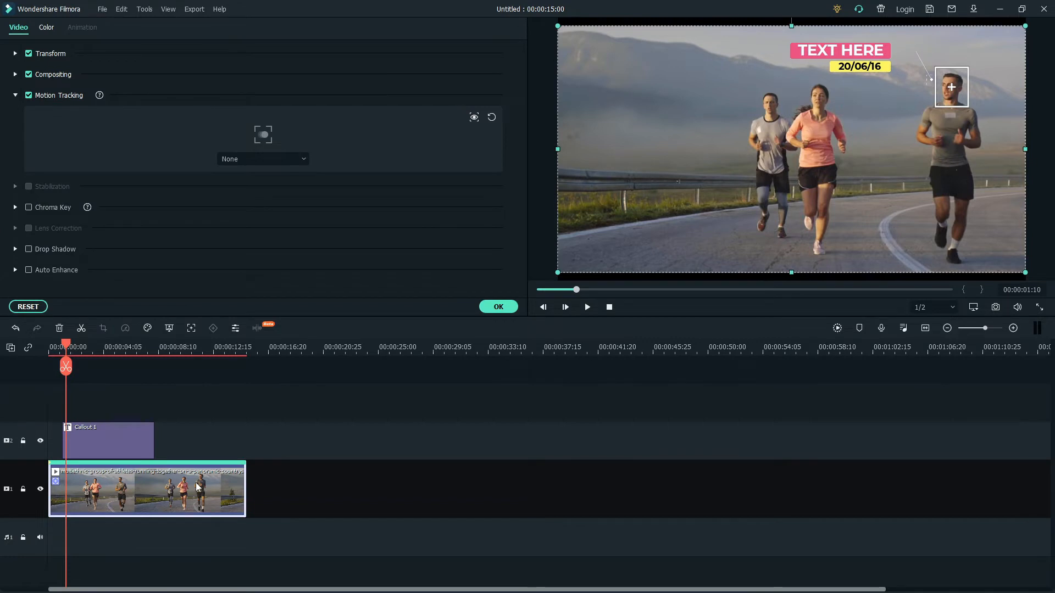
pyautogui.click(296, 155)
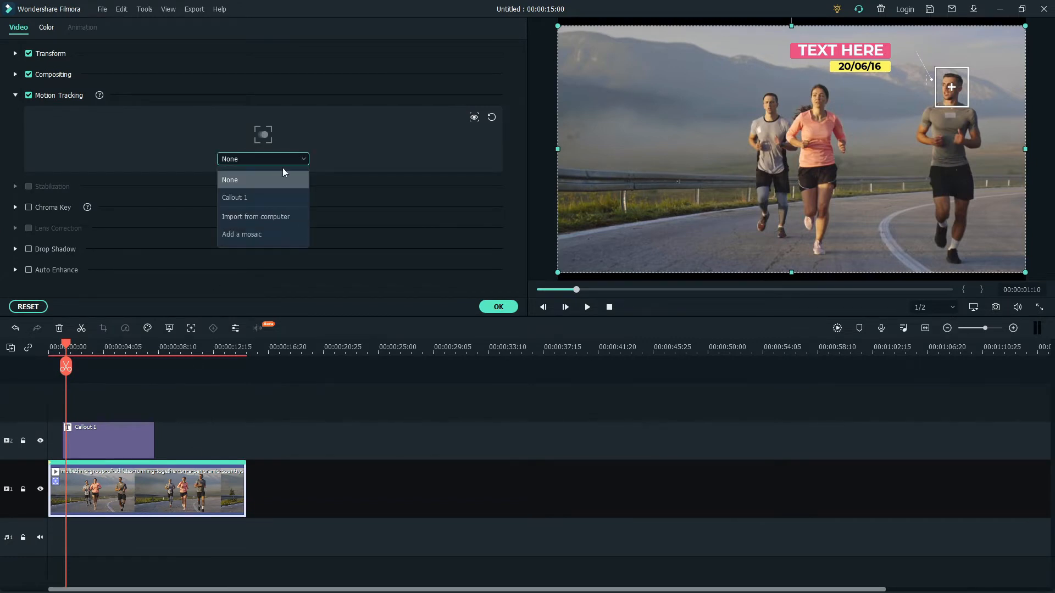
pyautogui.click(249, 197)
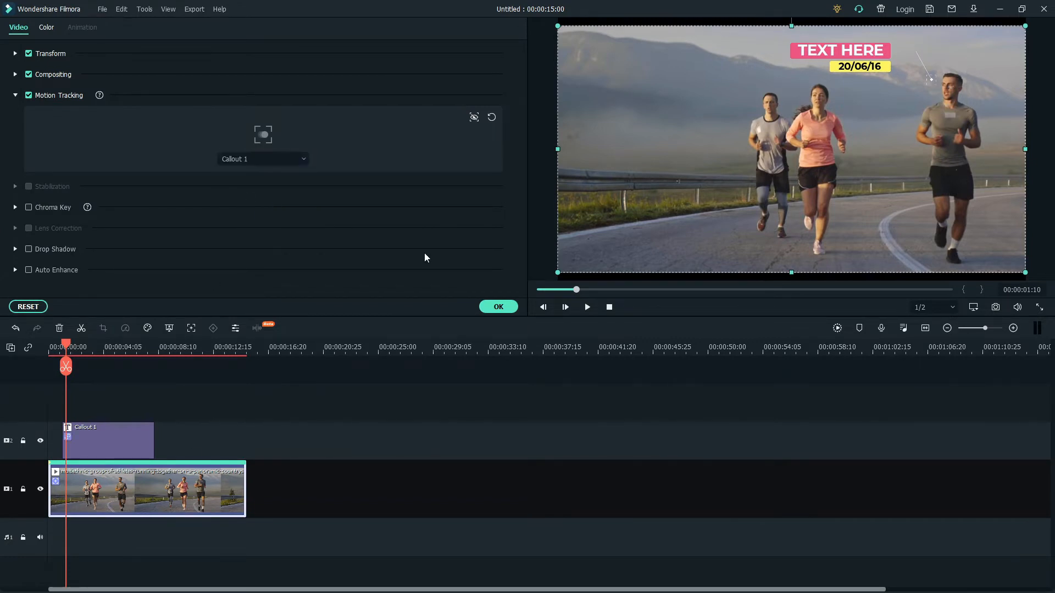
pyautogui.click(502, 305)
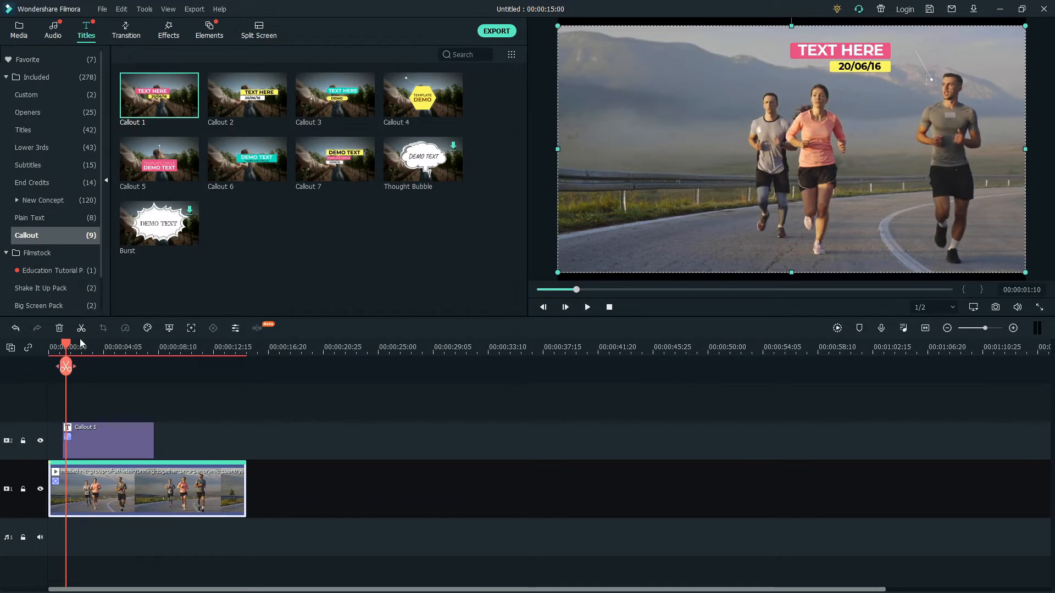
# Step: Play the clip from the start and scrub back through the callout to check that it follows the runner
pyautogui.moveTo(72, 350); pyautogui.dragTo(30, 365)
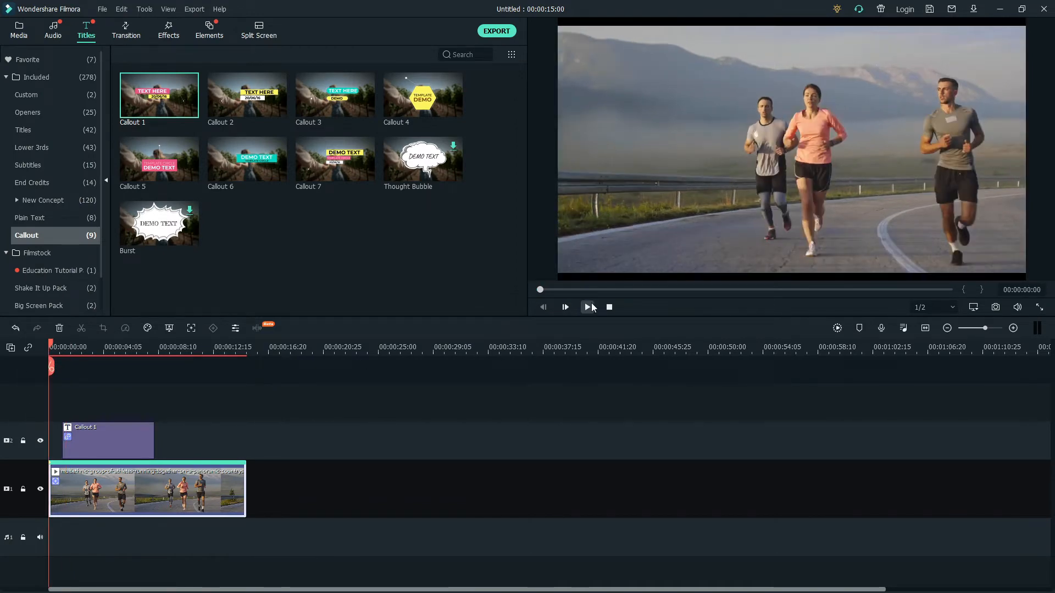
pyautogui.click(589, 306)
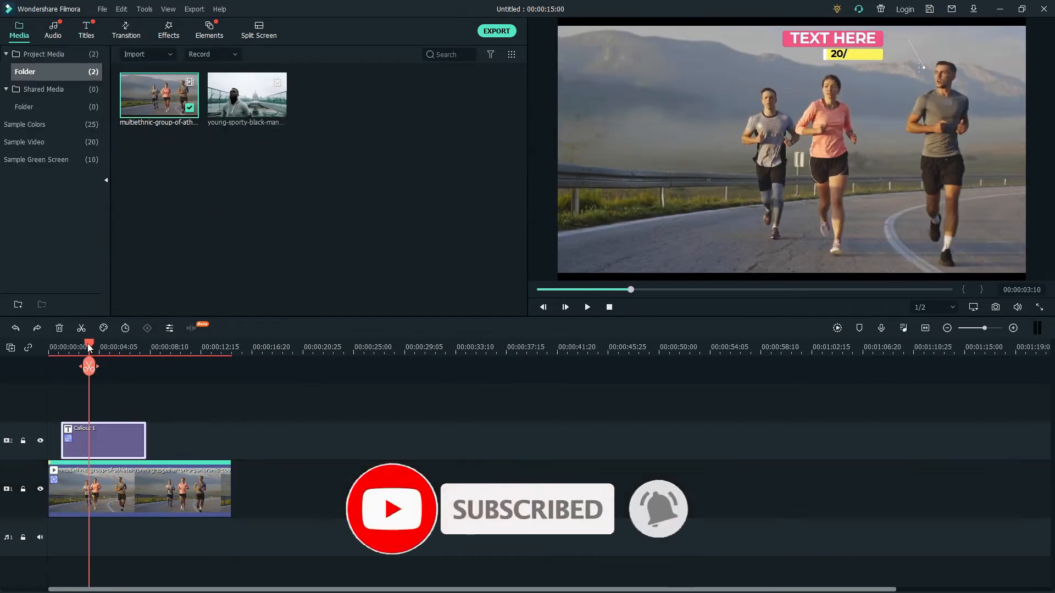
pyautogui.moveTo(89, 347)
pyautogui.mouseDown()
pyautogui.moveTo(38, 354)
pyautogui.moveTo(70, 352)
pyautogui.mouseUp()
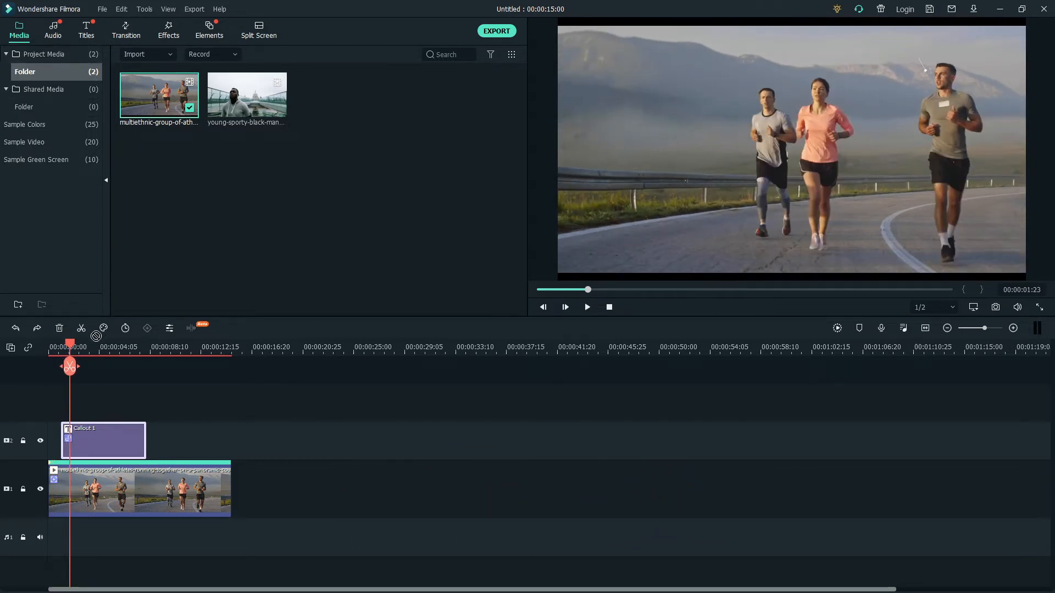
# Step: Place a second copy of the group running clip at the start of video track 3, split it at 00:00:14:26 and delete the remainder
pyautogui.moveTo(96, 336); pyautogui.dragTo(52, 407)
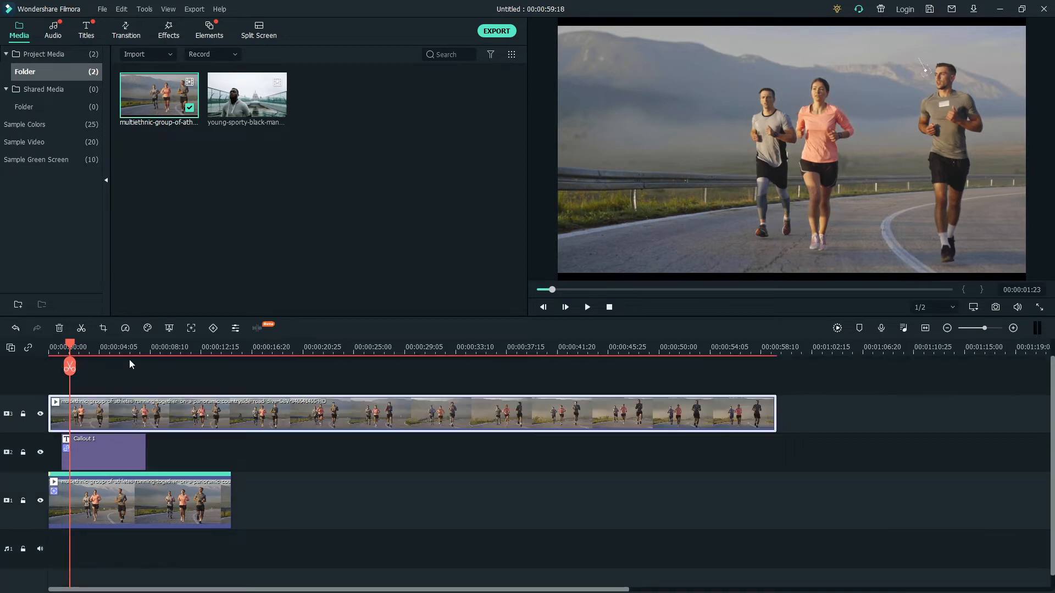
pyautogui.click(237, 347)
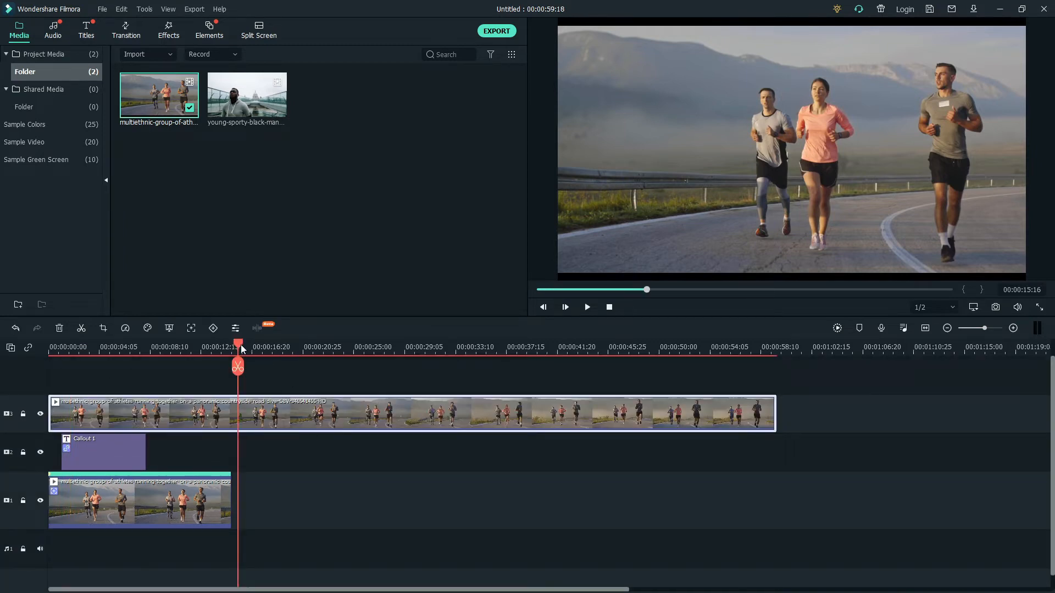
pyautogui.moveTo(241, 345); pyautogui.dragTo(230, 346)
pyautogui.click(229, 367)
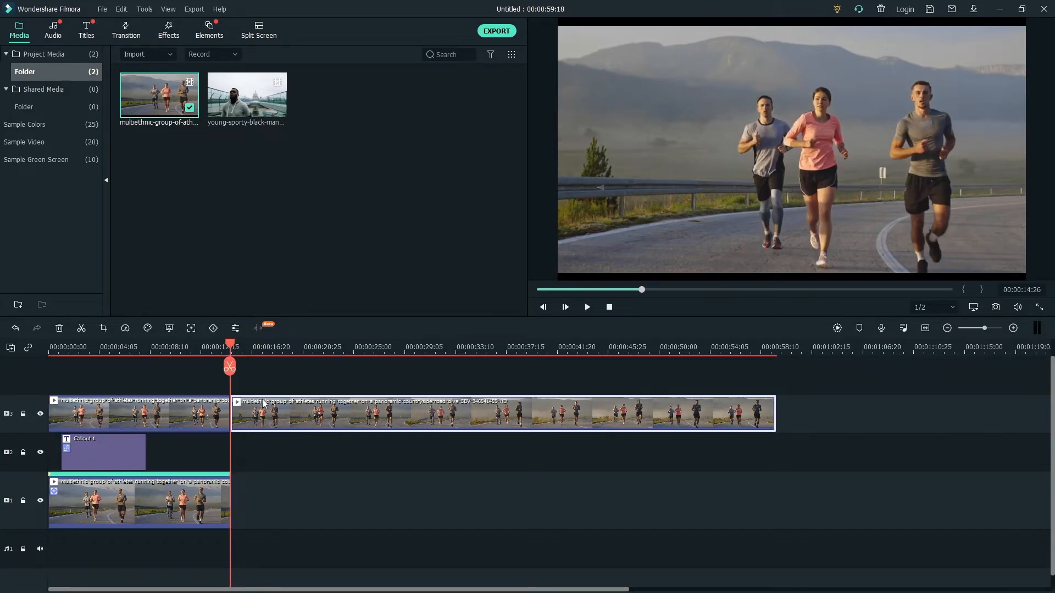
pyautogui.press('Delete')
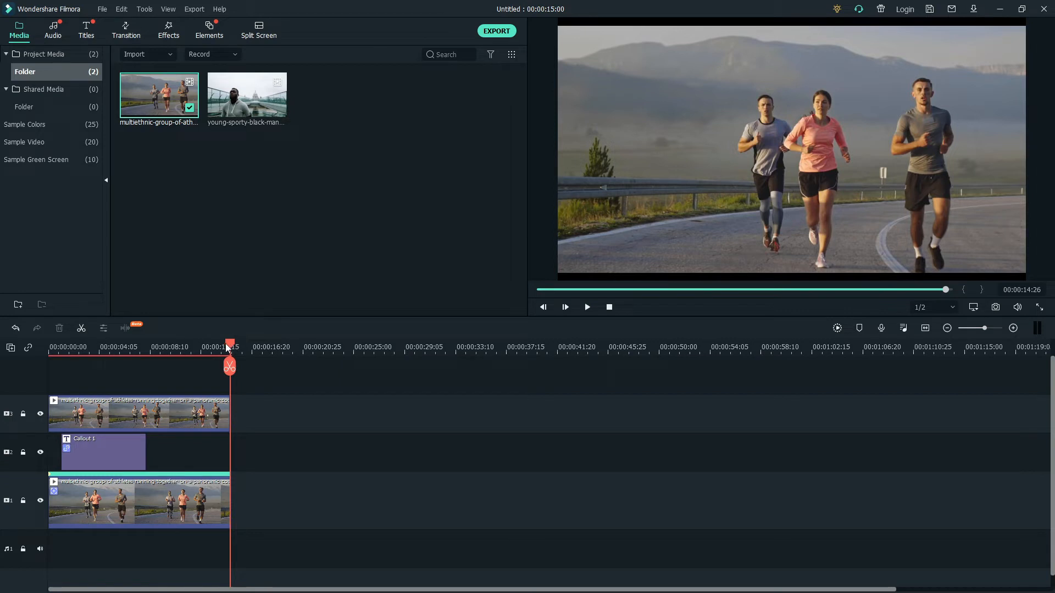
# Step: Motion-track the head of the woman in the pink shirt from the start of the track 3 clip and confirm the settings
pyautogui.moveTo(226, 347); pyautogui.dragTo(48, 353)
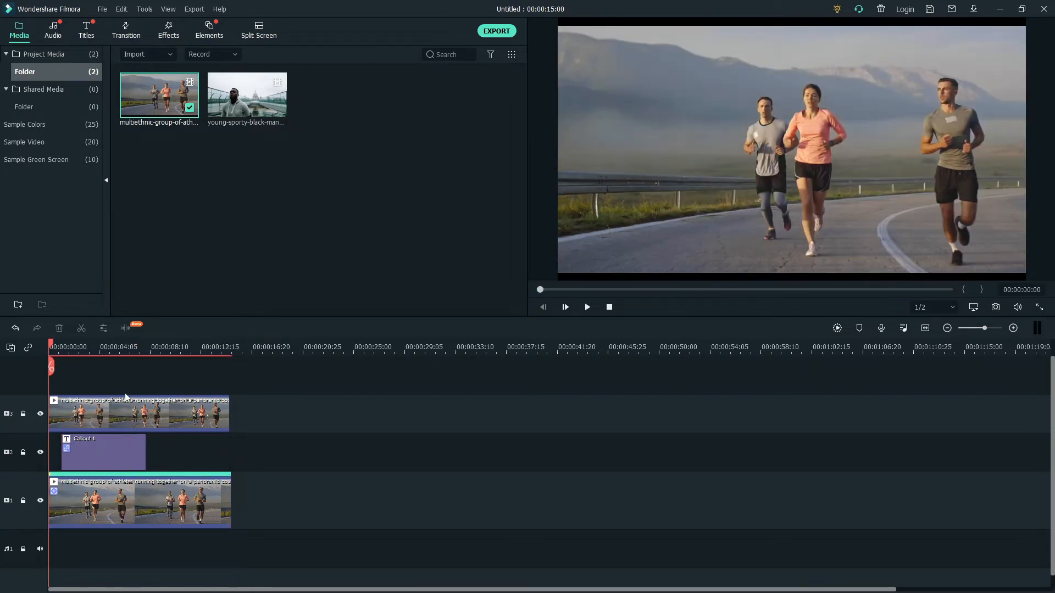
pyautogui.click(126, 402)
pyautogui.click(191, 328)
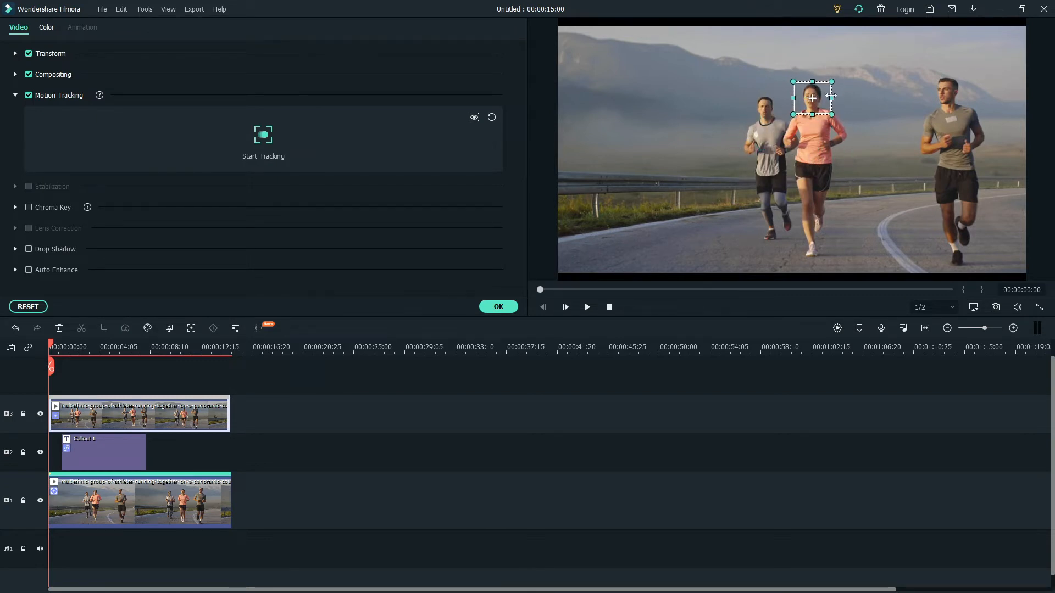
pyautogui.click(272, 138)
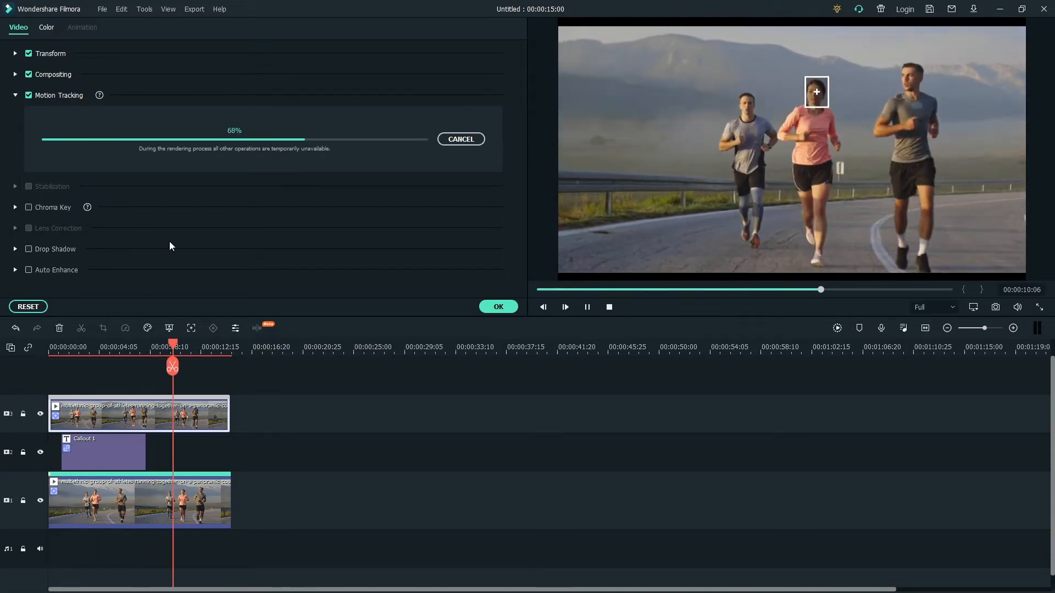
pyautogui.click(486, 308)
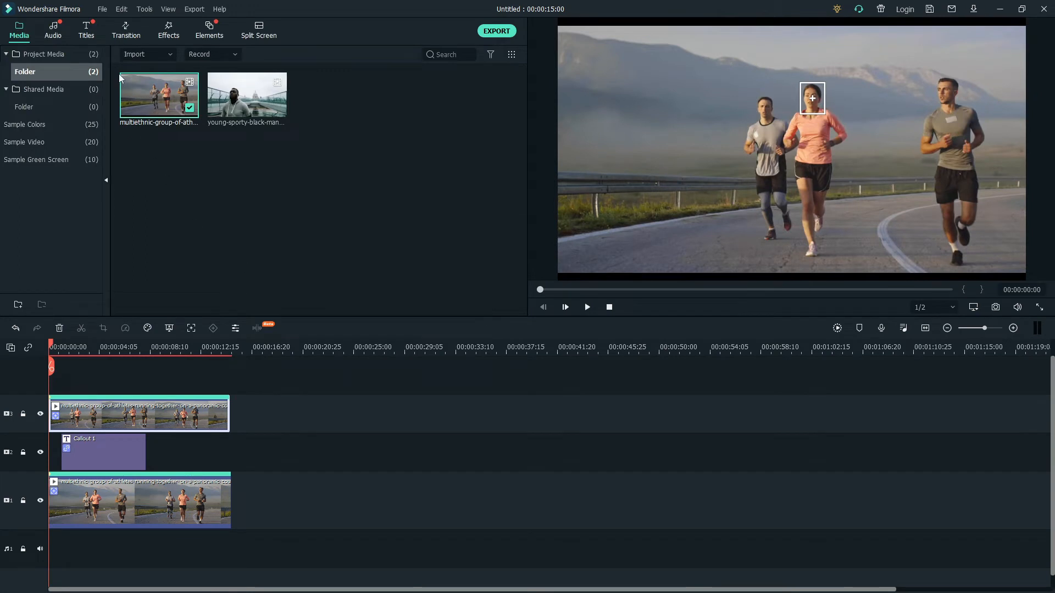
# Step: Add another Callout 1 title on video track 4, starting about 2.5 seconds into the timeline
pyautogui.click(86, 33)
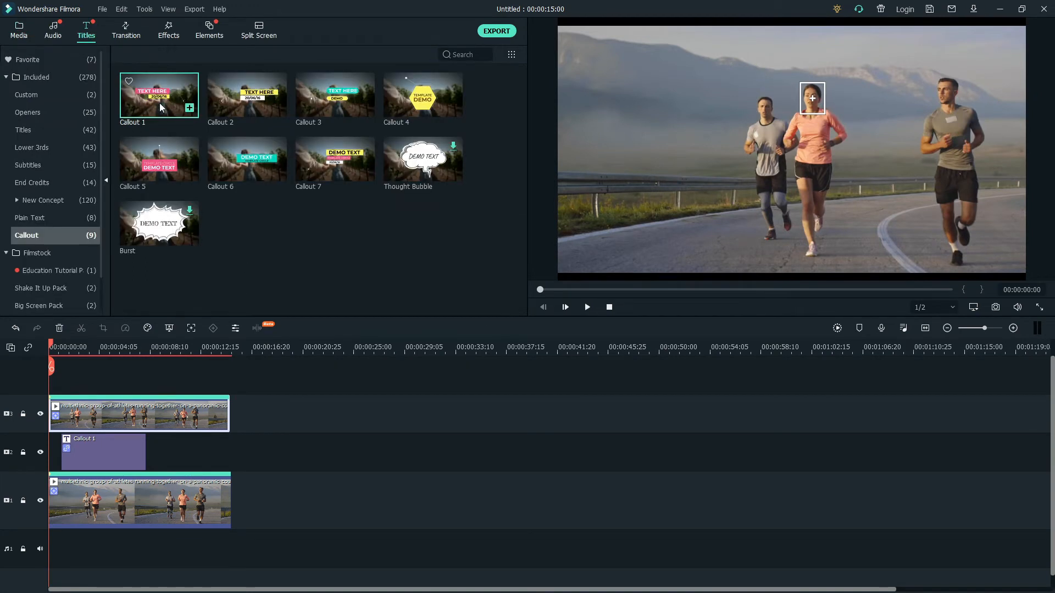
pyautogui.moveTo(160, 104); pyautogui.dragTo(79, 378)
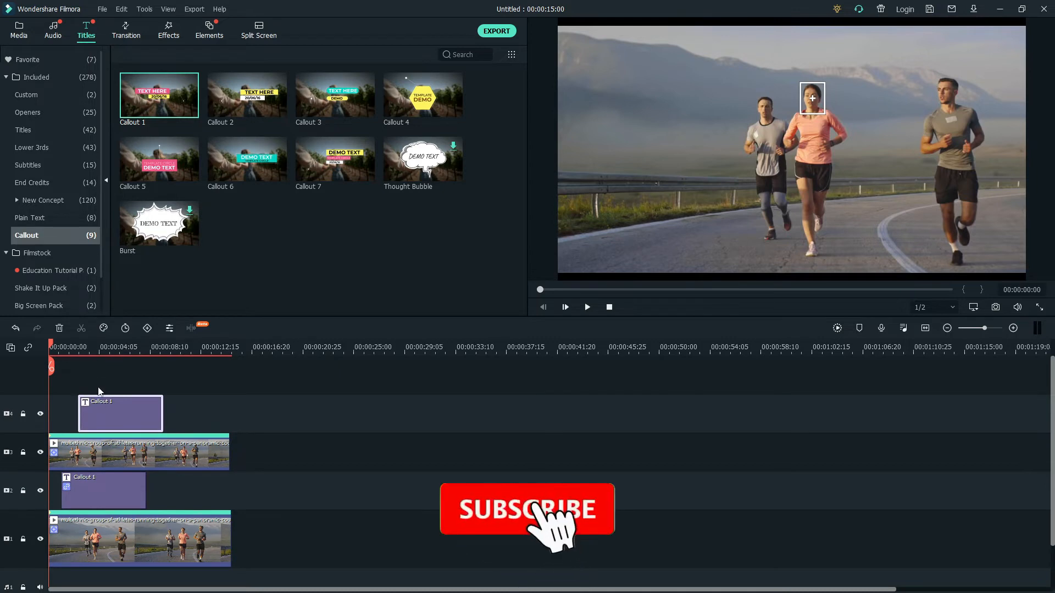
pyautogui.click(97, 348)
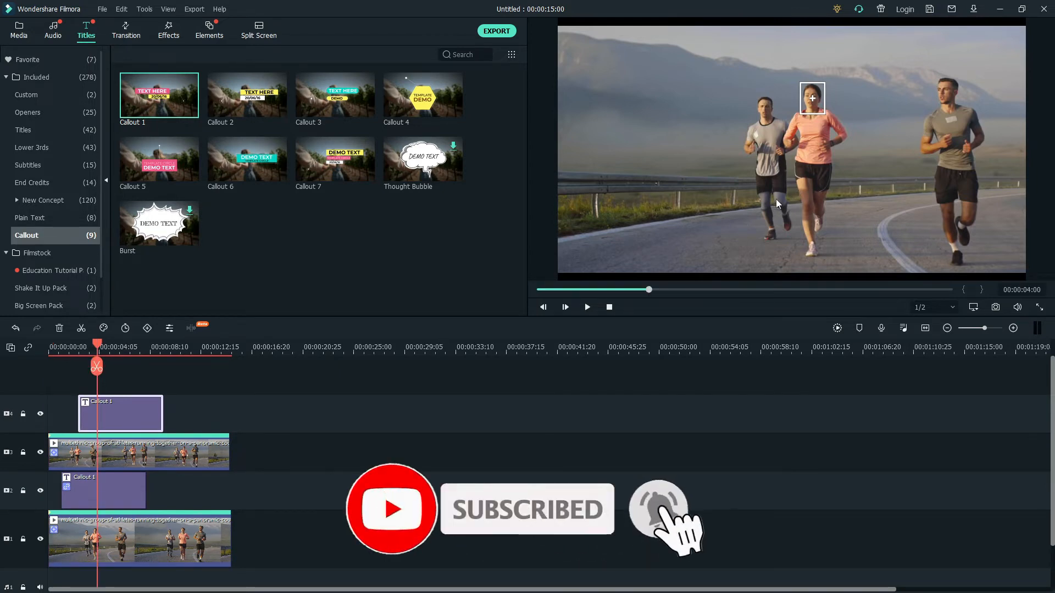
# Step: Shrink the second callout and position it up beside the woman so its pointer sits next to her head
pyautogui.click(657, 130)
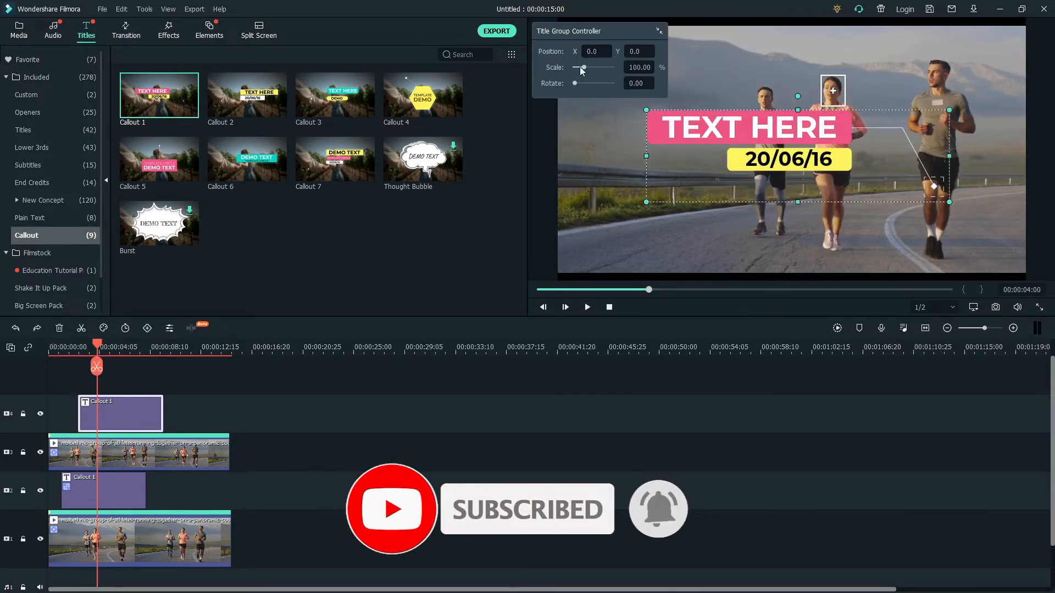
pyautogui.moveTo(579, 67); pyautogui.dragTo(579, 67)
pyautogui.moveTo(639, 51); pyautogui.dragTo(724, 51)
pyautogui.moveTo(568, 53); pyautogui.dragTo(533, 166)
# Step: Link the second Callout 1 to the motion tracking of the clip on video track 3 and confirm the settings
pyautogui.doubleClick(136, 452)
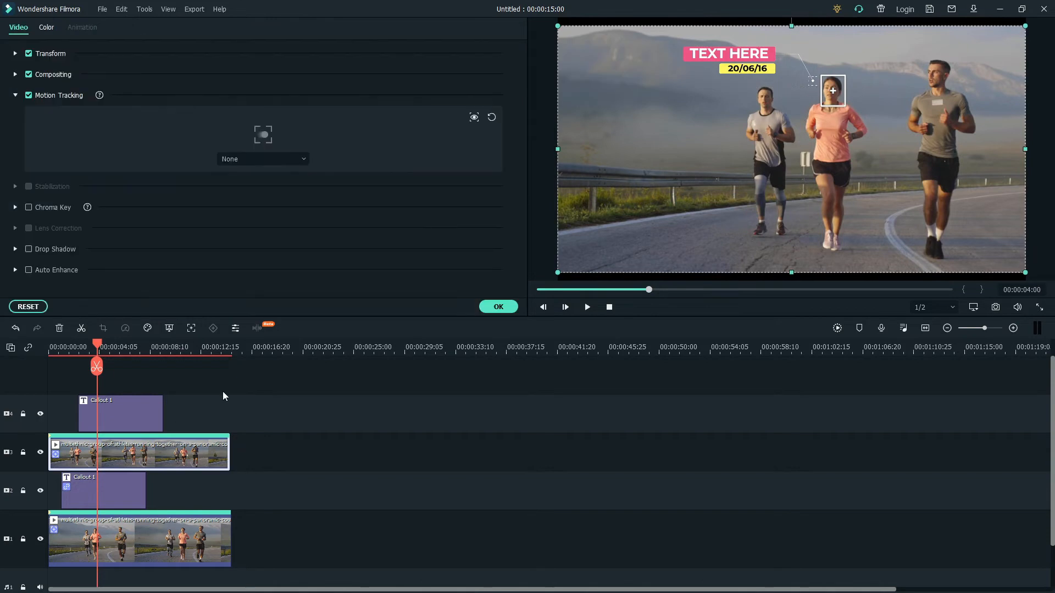
pyautogui.click(295, 159)
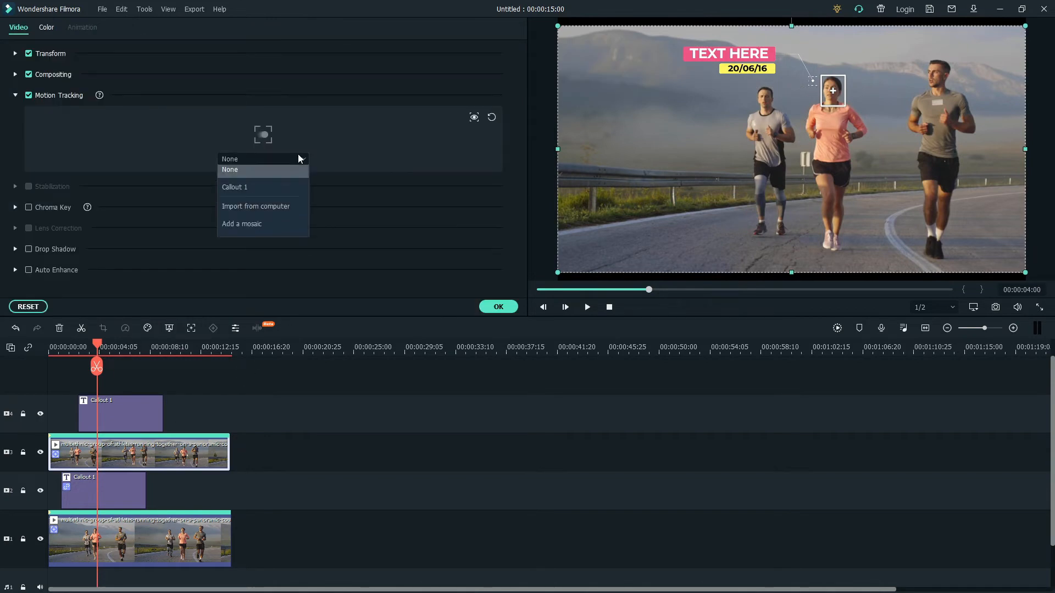
pyautogui.click(276, 193)
pyautogui.click(512, 309)
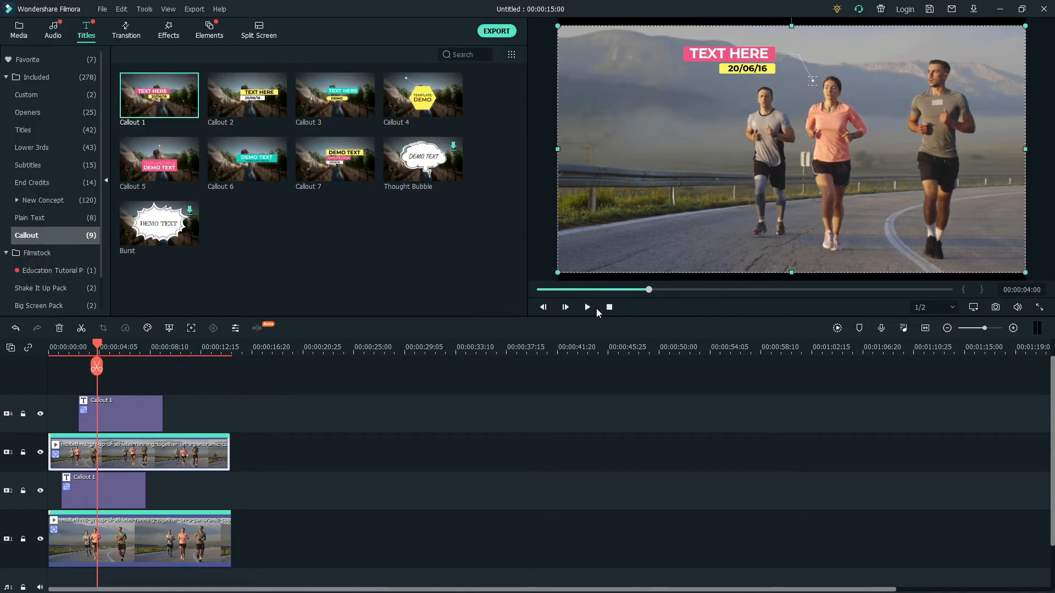
# Step: Move the woman's callout up to video track 5 and the man's callout to video track 4, above both clips
pyautogui.click(68, 346)
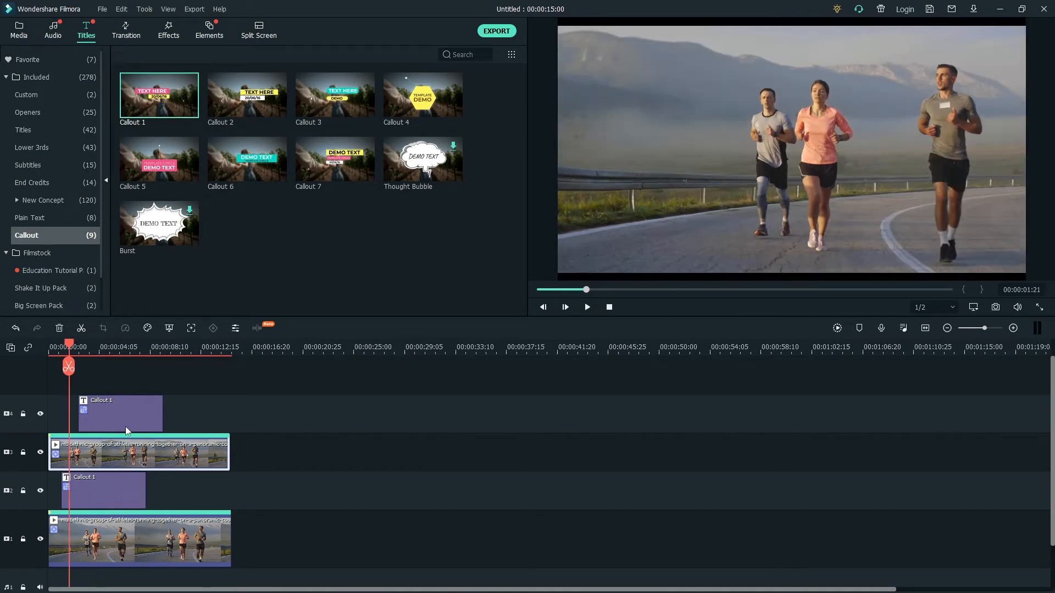
pyautogui.moveTo(126, 417); pyautogui.dragTo(127, 388)
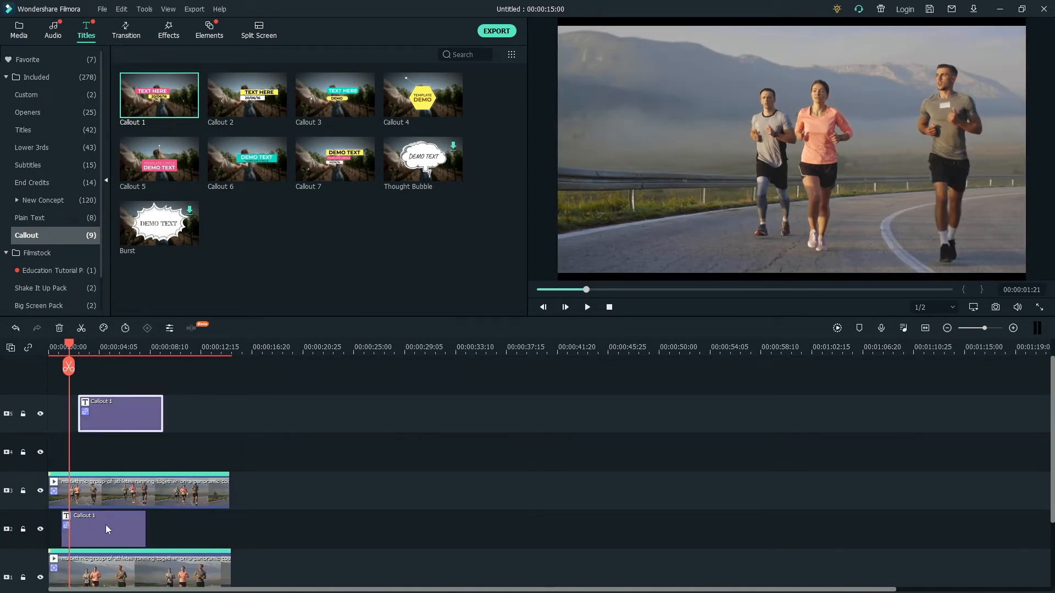
pyautogui.moveTo(105, 526); pyautogui.dragTo(104, 453)
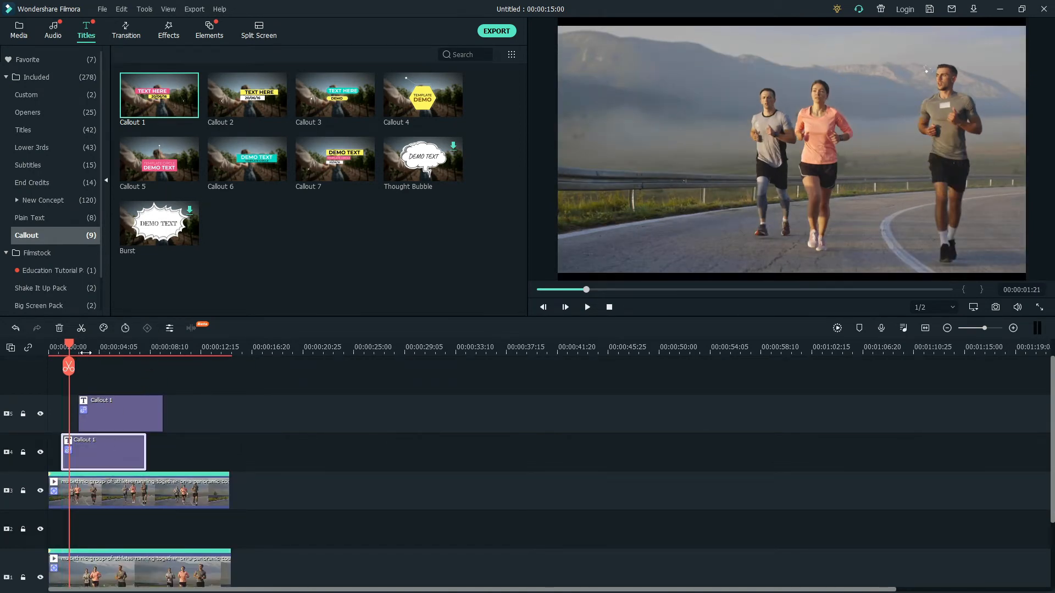
# Step: Play the sequence from near its start until both callouts have ended to check their tracking, and pause playback
pyautogui.moveTo(68, 347); pyautogui.dragTo(52, 348)
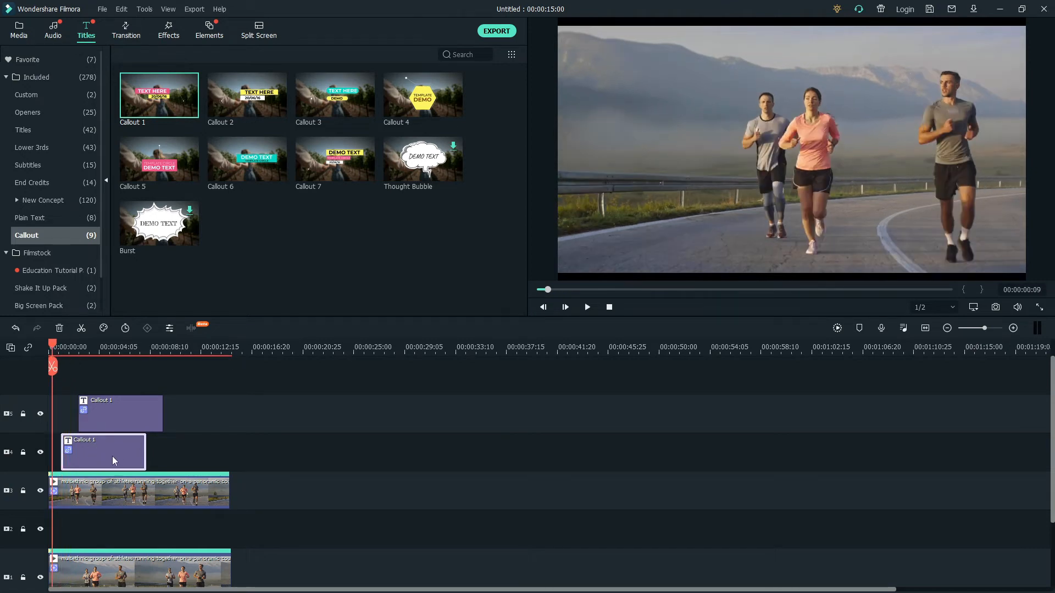
pyautogui.click(589, 308)
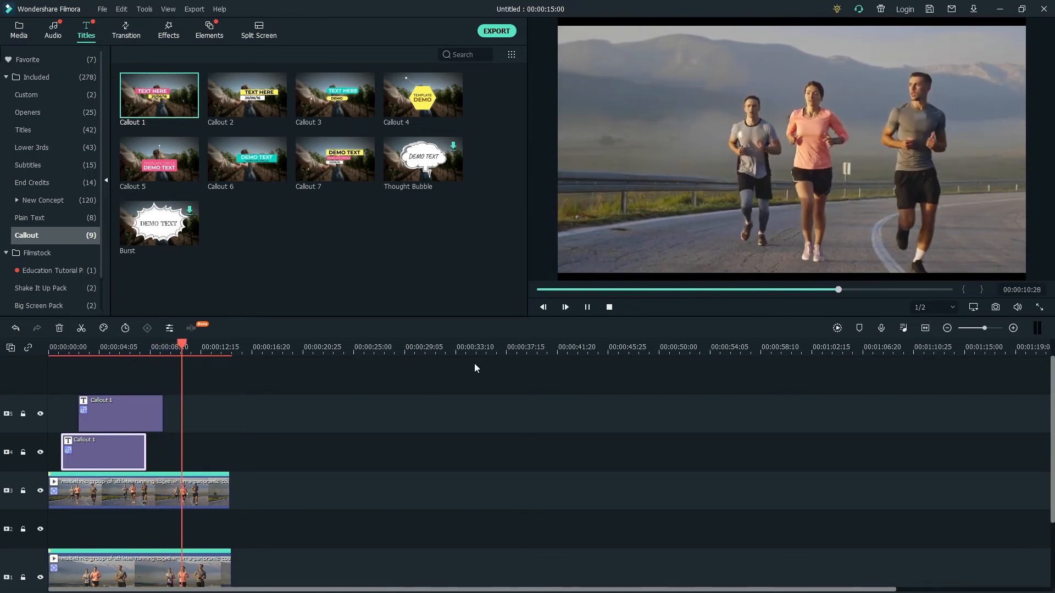
pyautogui.press('space')
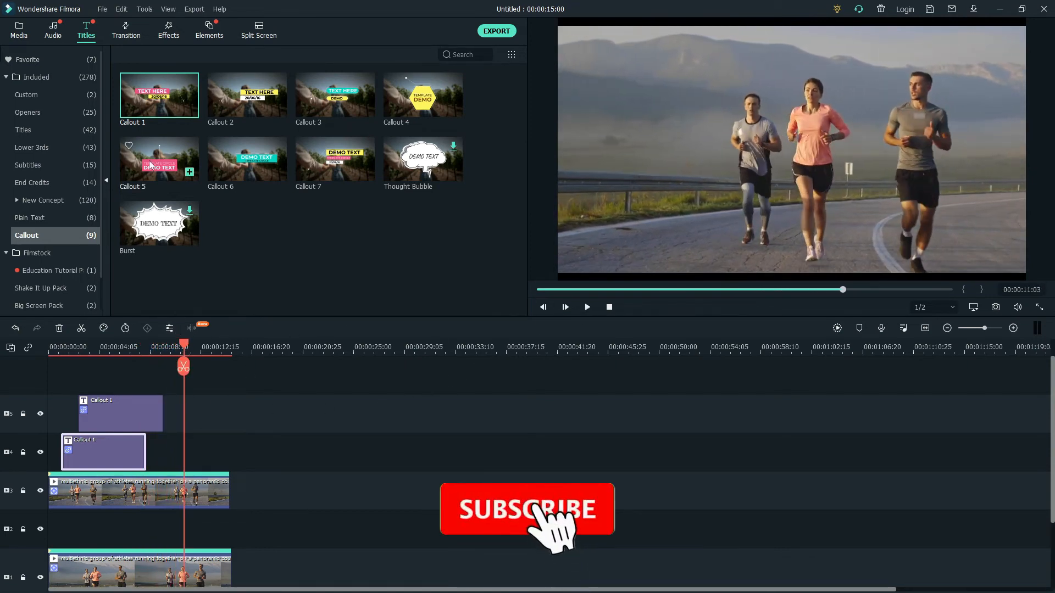
# Step: Add a third copy of the runners clip on video track 6 and cut off everything beyond the end of the shorter copies
pyautogui.click(20, 33)
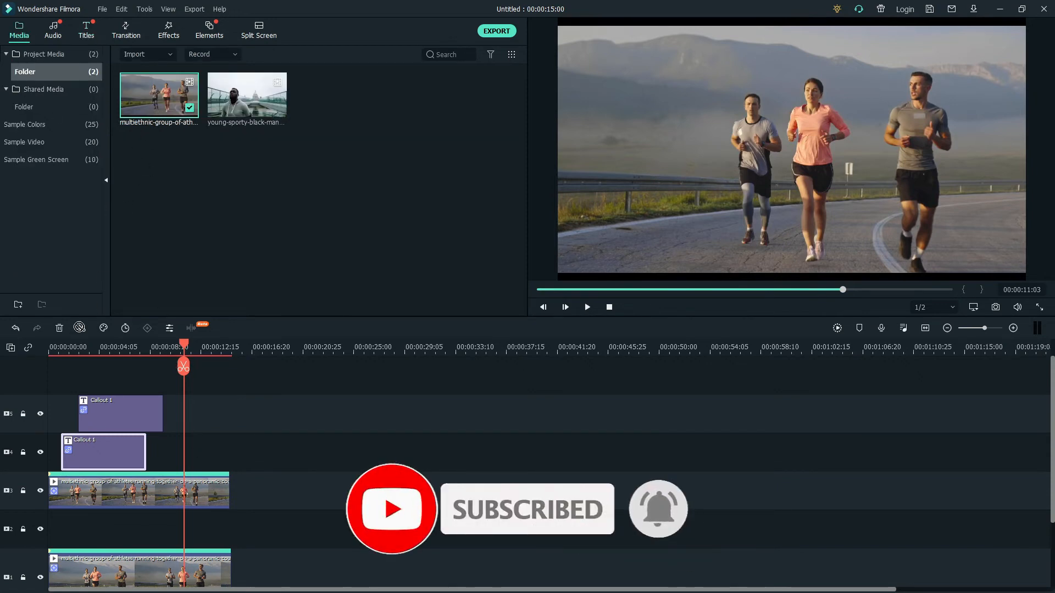
pyautogui.moveTo(159, 95); pyautogui.dragTo(53, 381)
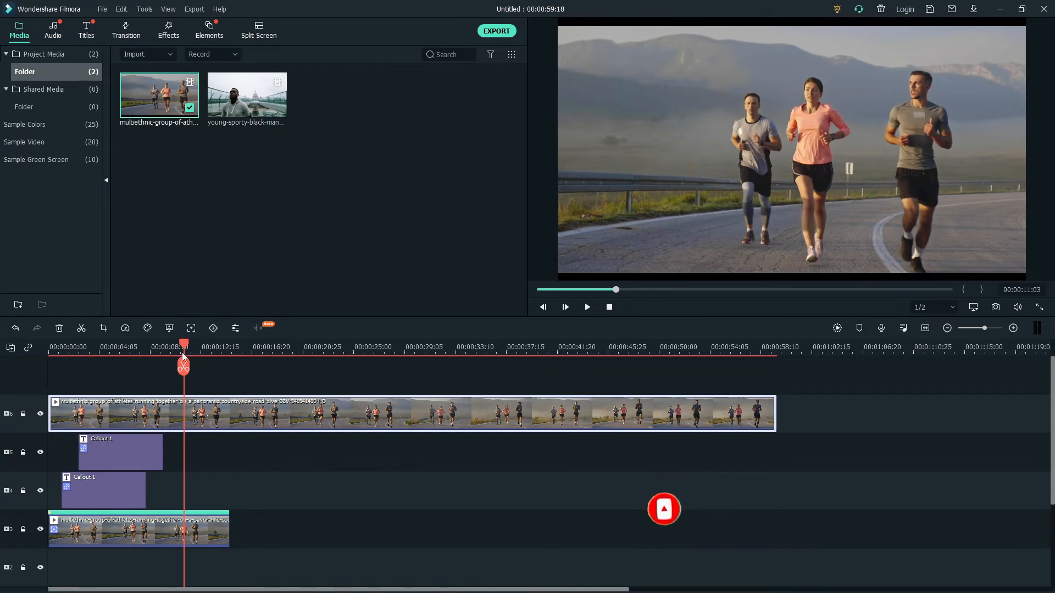
pyautogui.click(185, 346)
pyautogui.moveTo(240, 343); pyautogui.dragTo(227, 376)
pyautogui.click(226, 372)
pyautogui.press('Delete')
pyautogui.press('Home')
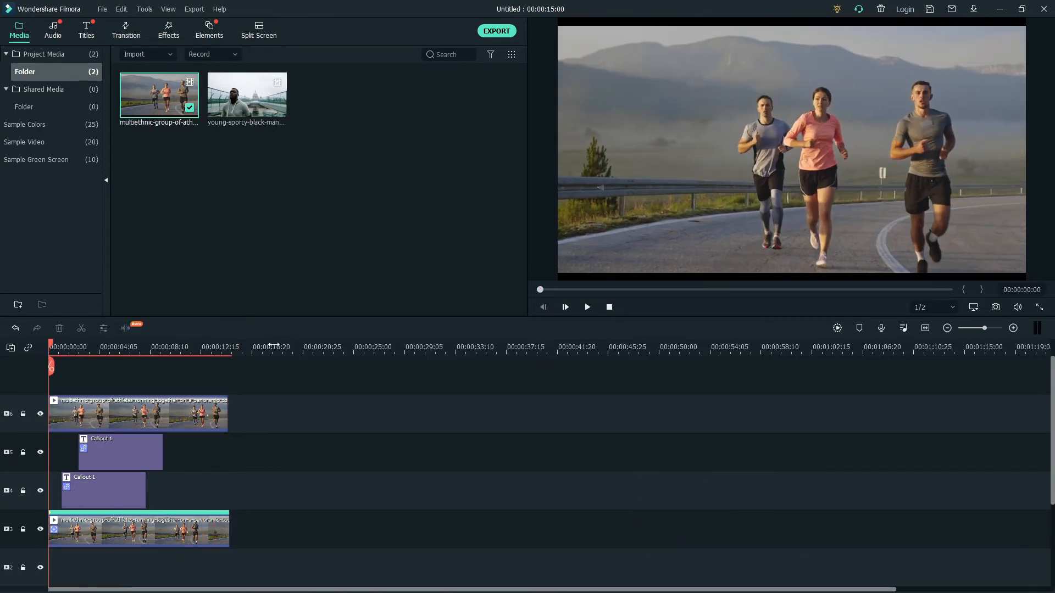
# Step: Run motion tracking on the video track 6 clip with the tracker around the head of the rear man in the light T-shirt
pyautogui.click(192, 413)
pyautogui.click(192, 328)
pyautogui.moveTo(791, 149); pyautogui.dragTo(785, 109)
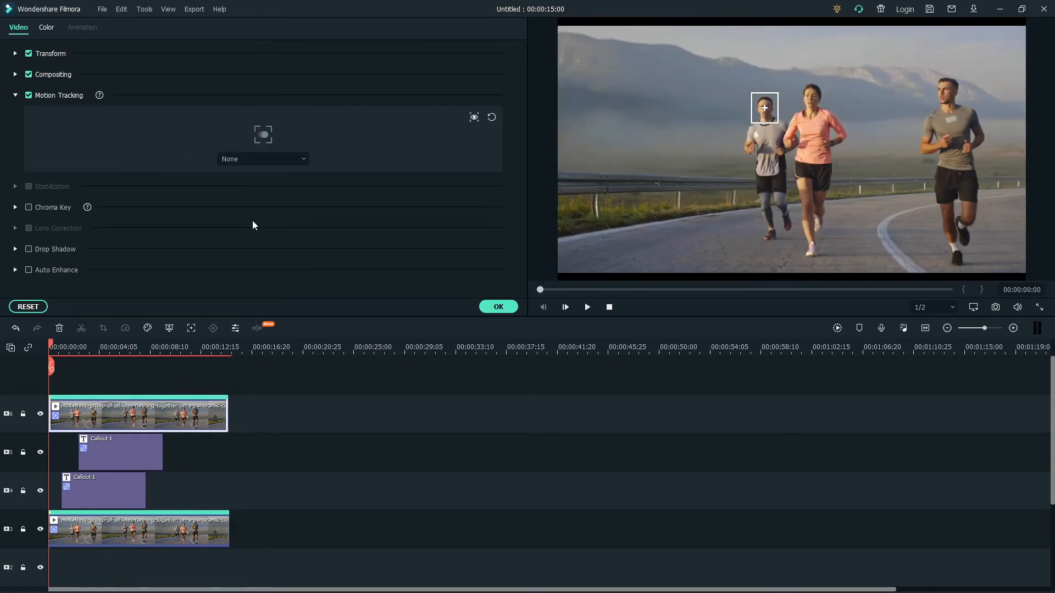
pyautogui.click(497, 307)
# Step: Add a third Callout 1 on video track 7, scale it to 43%, and position it so its pointer sits beside the rear man's head
pyautogui.moveTo(159, 96); pyautogui.dragTo(119, 348)
pyautogui.click(126, 349)
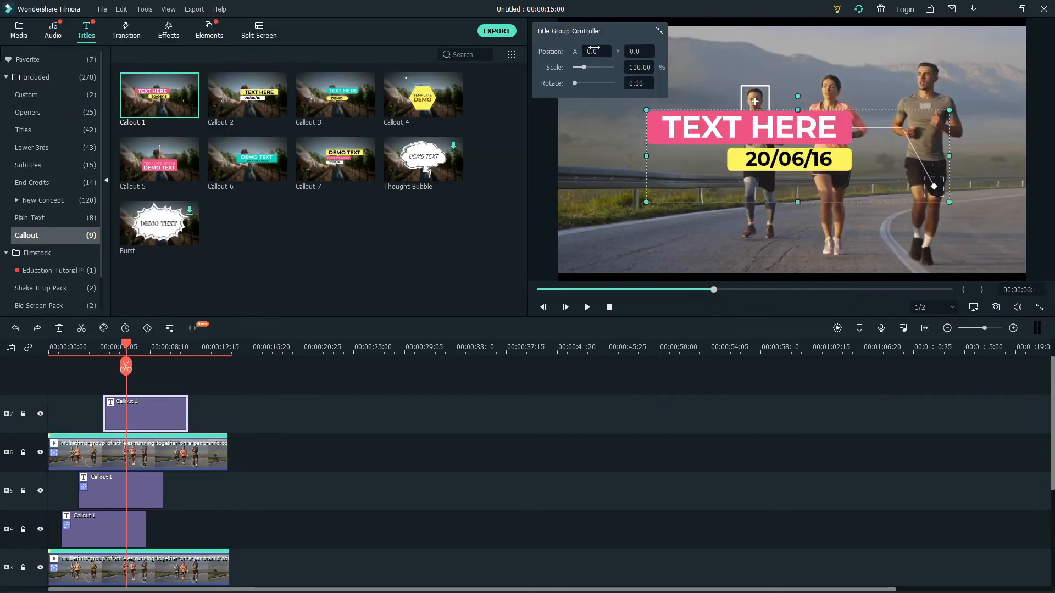
pyautogui.moveTo(639, 68); pyautogui.dragTo(679, 51)
pyautogui.moveTo(599, 51); pyautogui.dragTo(544, 51)
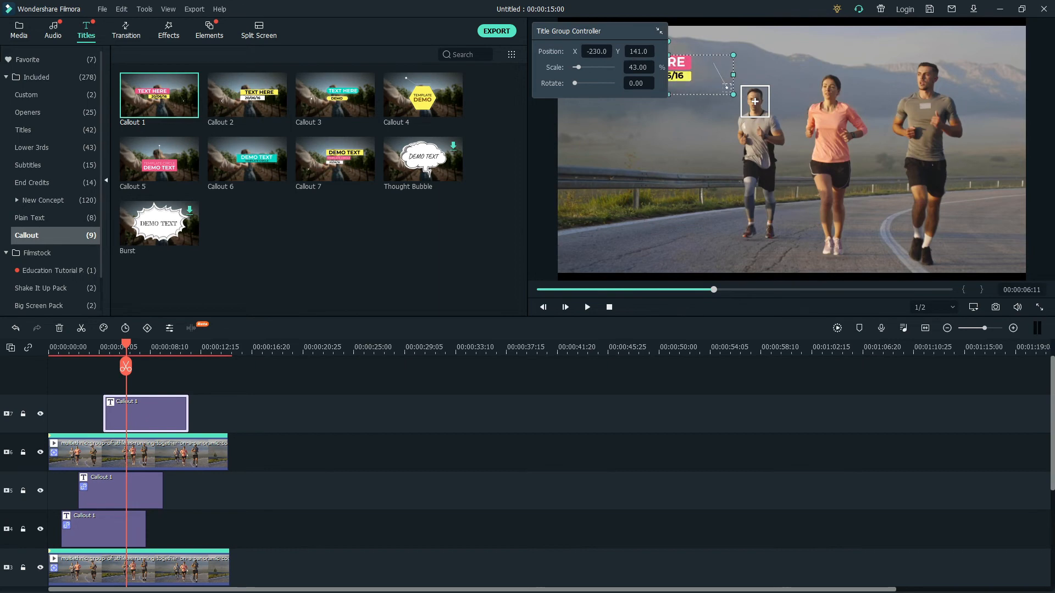
pyautogui.moveTo(637, 53); pyautogui.dragTo(602, 55)
# Step: Link the new Callout 1 to the motion tracking of the video track 6 clip, confirm, and check a later frame
pyautogui.doubleClick(171, 450)
pyautogui.click(263, 158)
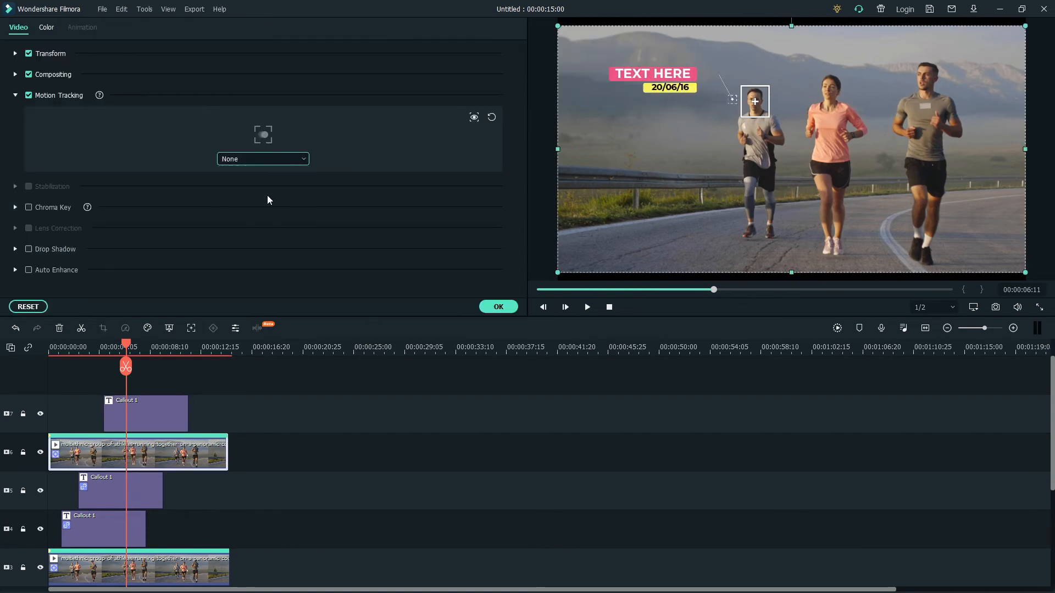
pyautogui.click(267, 195)
pyautogui.click(497, 307)
pyautogui.moveTo(130, 344); pyautogui.dragTo(147, 345)
pyautogui.click(118, 490)
pyautogui.keyDown('ctrl'); pyautogui.click(96, 518); pyautogui.keyUp('ctrl')
pyautogui.moveTo(113, 491); pyautogui.dragTo(118, 369)
pyautogui.hotkey('ctrl', 'z')
# Step: Stack all callouts above the clips: the woman's on video track 7, the rear man's on track 8 and the front man's on track 9
pyautogui.keyDown('ctrl'); pyautogui.click(174, 450); pyautogui.keyUp('ctrl')
pyautogui.moveTo(171, 415); pyautogui.dragTo(172, 382)
pyautogui.click(242, 449)
pyautogui.moveTo(118, 525); pyautogui.dragTo(118, 450)
pyautogui.moveTo(103, 552); pyautogui.dragTo(85, 386)
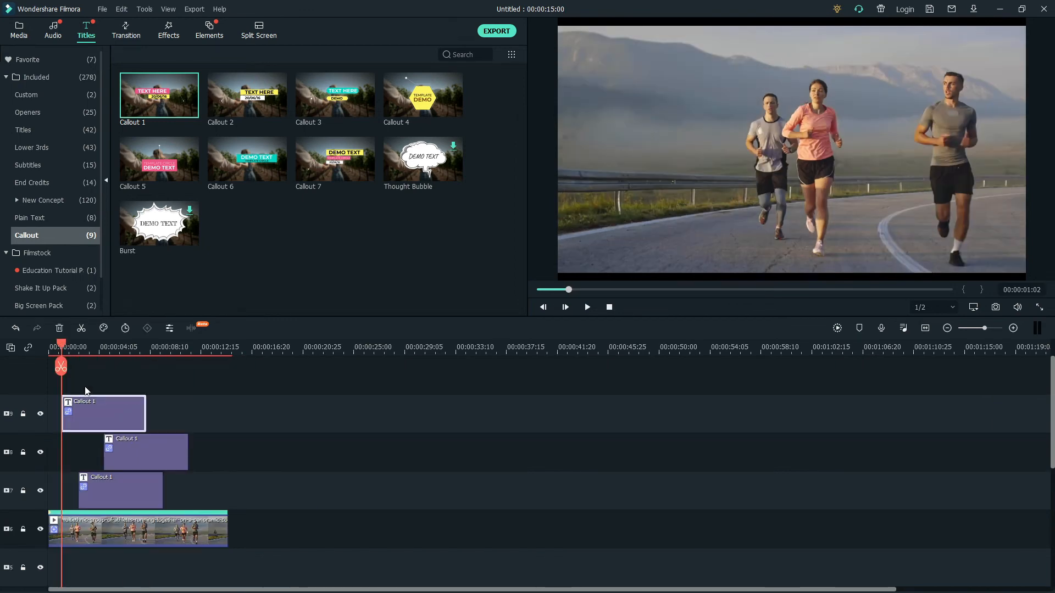
# Step: Play the sequence to its end to check how all three callouts follow the runners
pyautogui.click(586, 308)
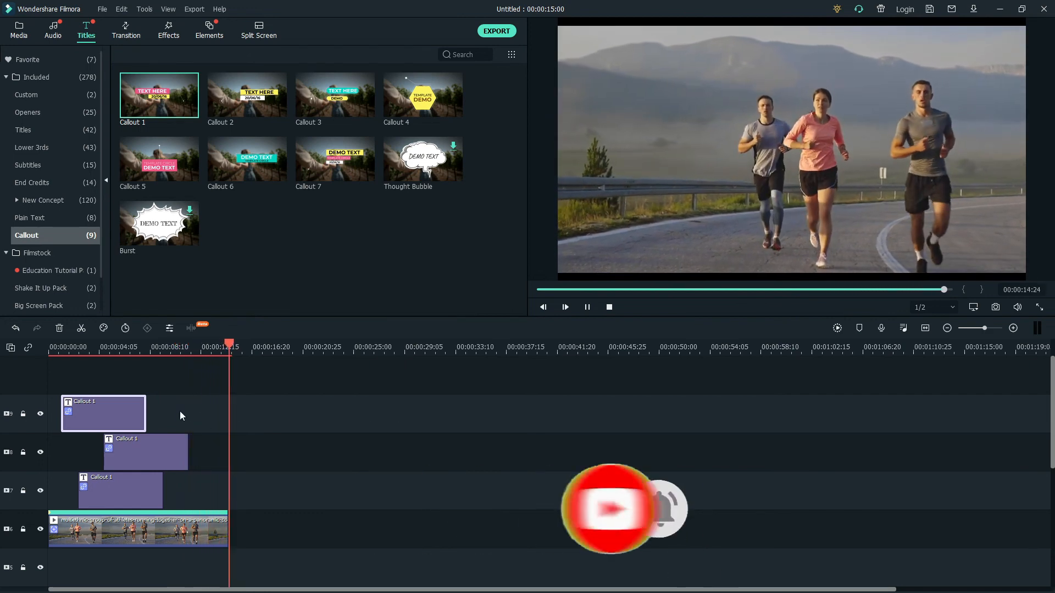
pyautogui.press('space')
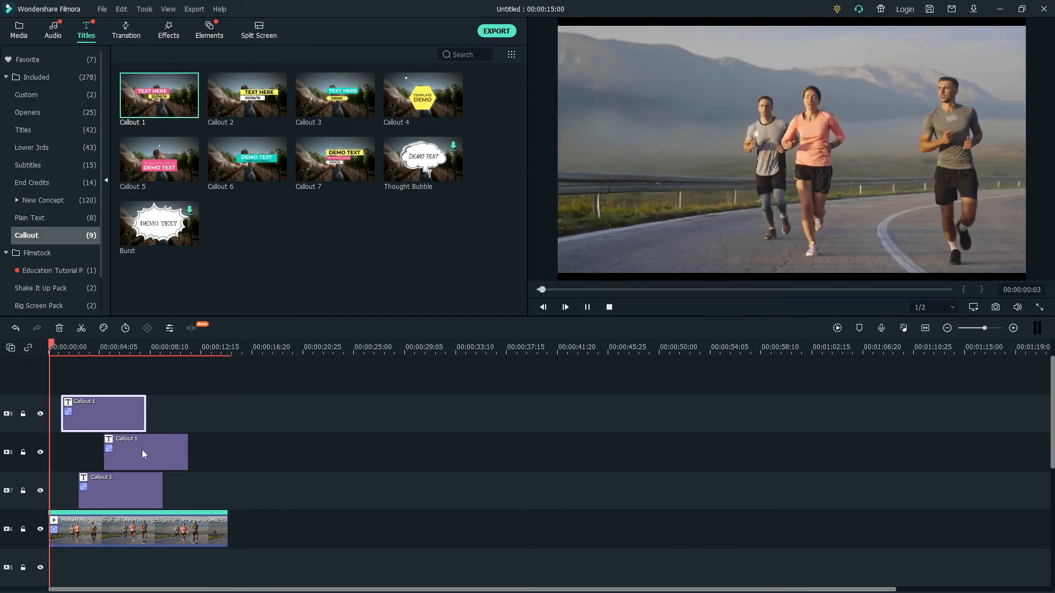
# Step: Stagger the callouts by moving the track 8 callout later to end with the clip and the track 7 callout to start at about 4 seconds
pyautogui.moveTo(142, 450); pyautogui.dragTo(169, 449)
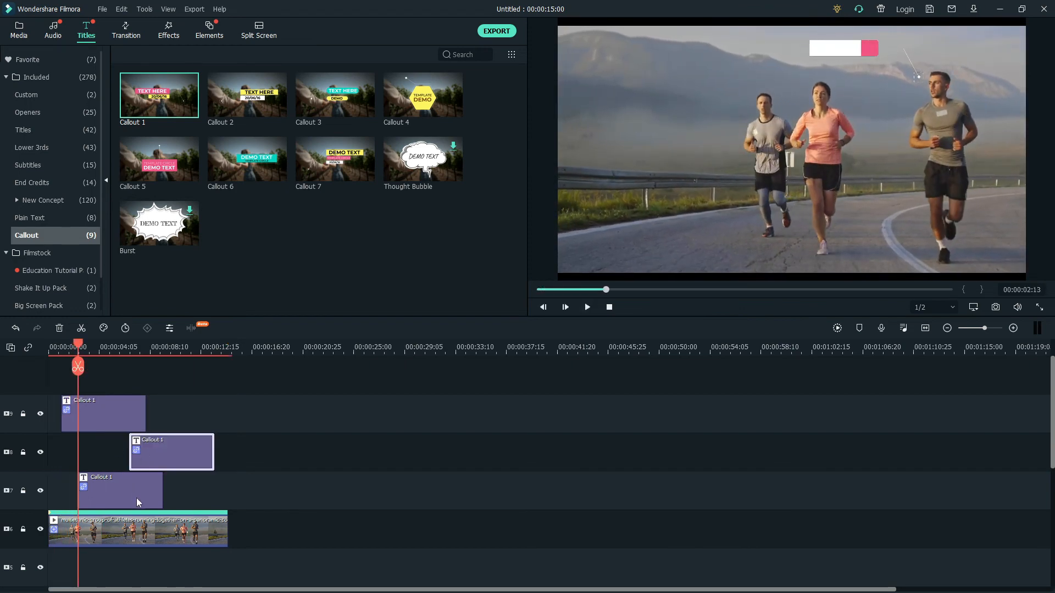
pyautogui.moveTo(137, 499); pyautogui.dragTo(146, 502)
pyautogui.moveTo(169, 462); pyautogui.dragTo(147, 482)
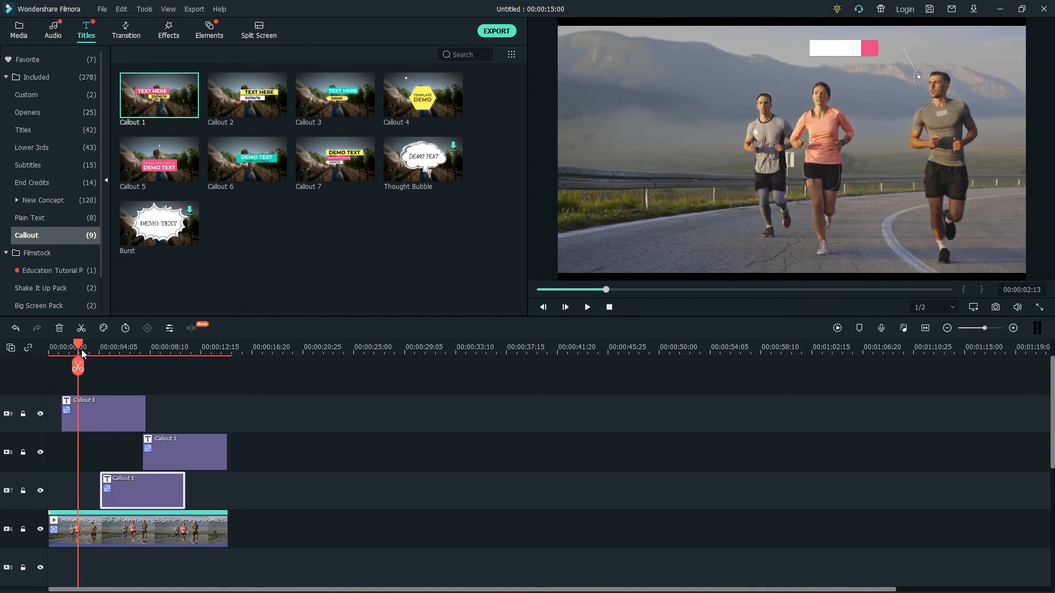